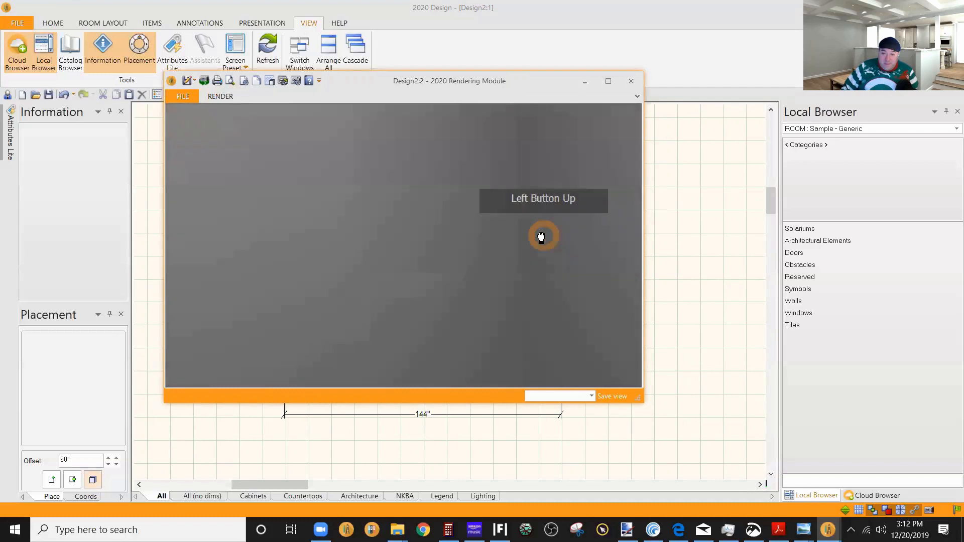
Place the ANG.CEIL angled ceiling with skylight and spots from the Architectural Elements Wall / Ceiling category in the room's upper-left corner.
drag(540, 239, 579, 141)
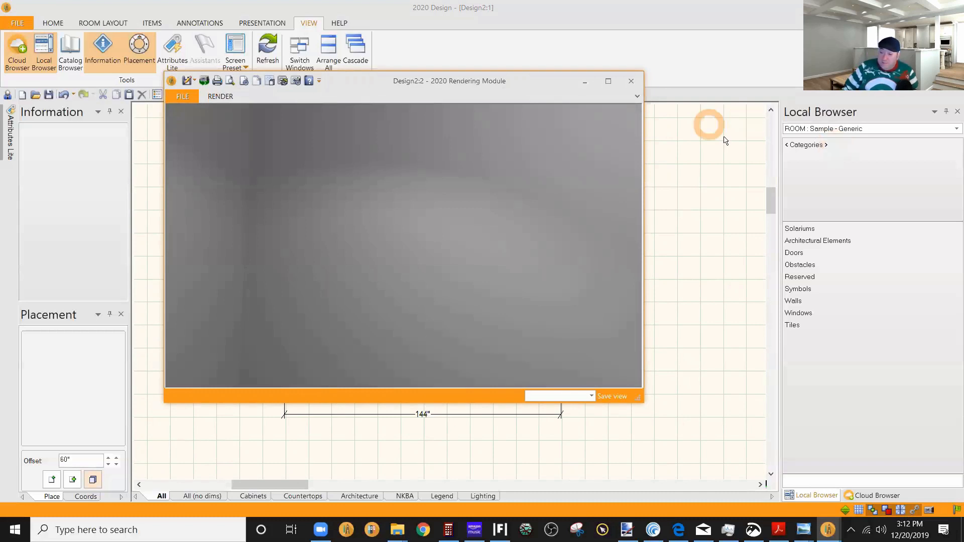
click(811, 240)
double_click(811, 237)
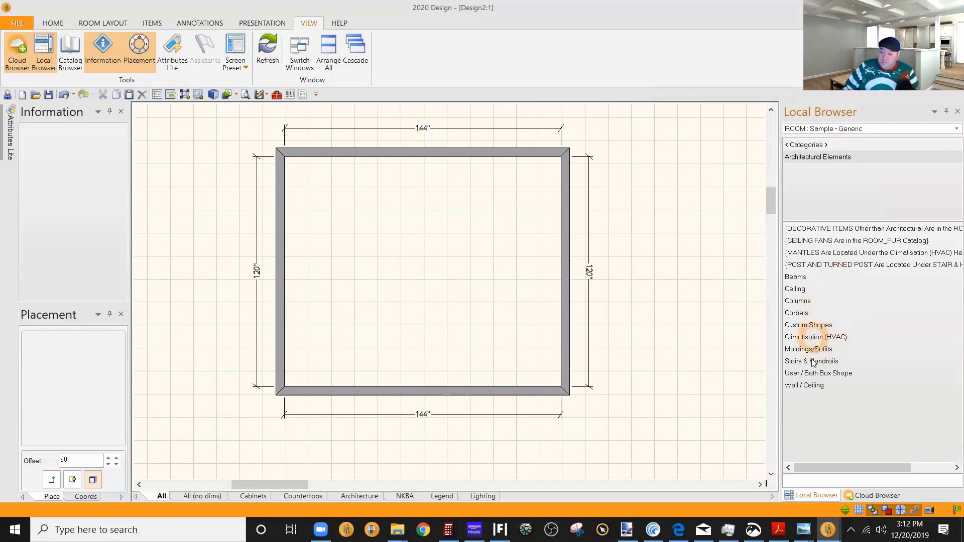
click(806, 386)
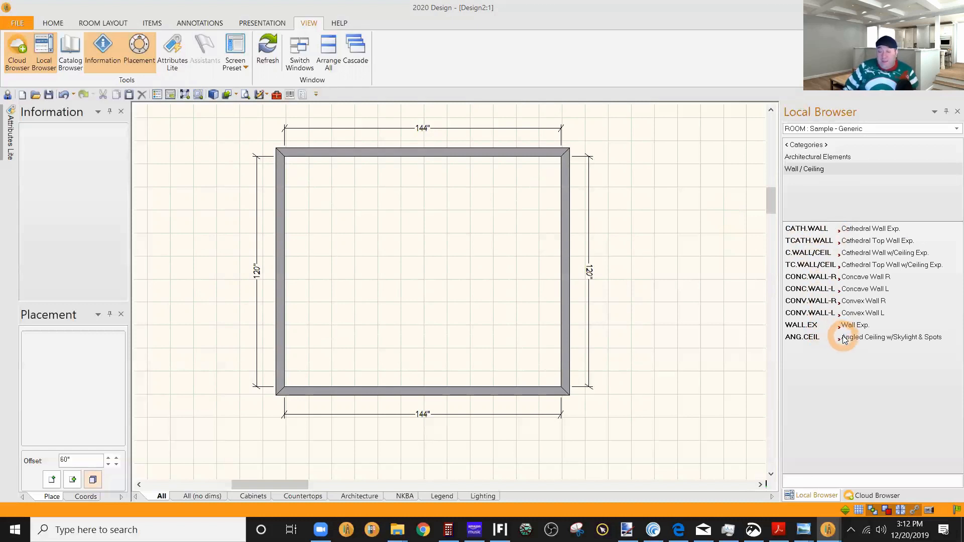
drag(844, 339, 351, 158)
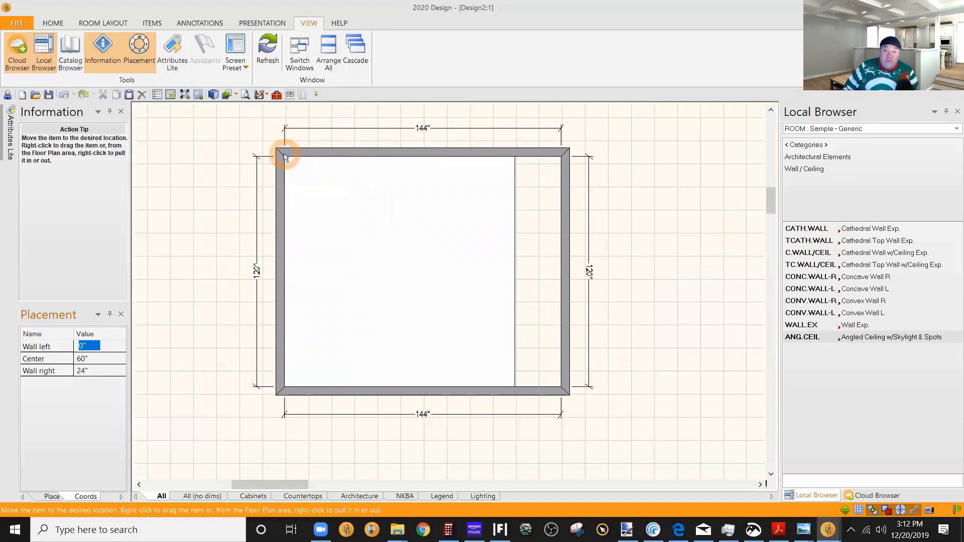
click(285, 158)
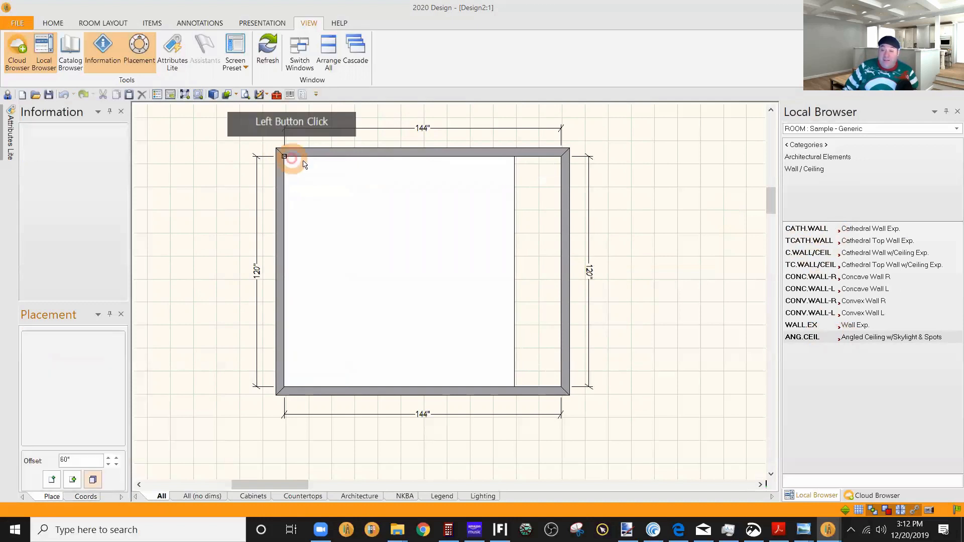
click(551, 235)
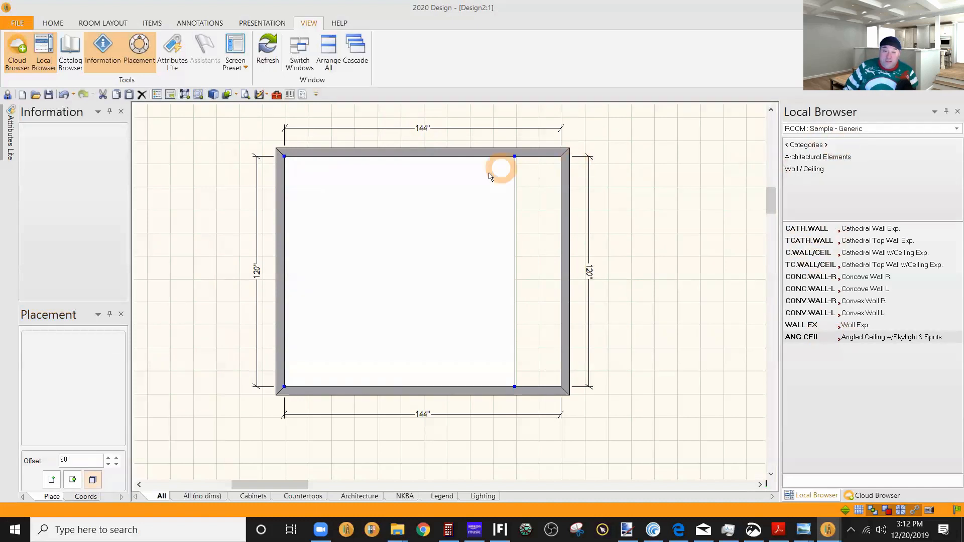
click(417, 201)
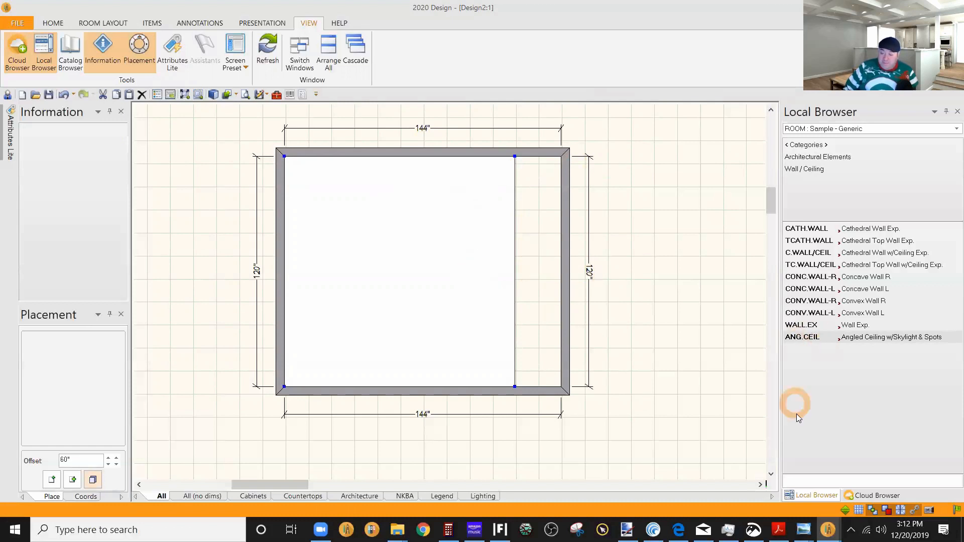
Switch to the Design2 rendering and turn off the visibility of the room's default ceiling.
mouse_move(828, 530)
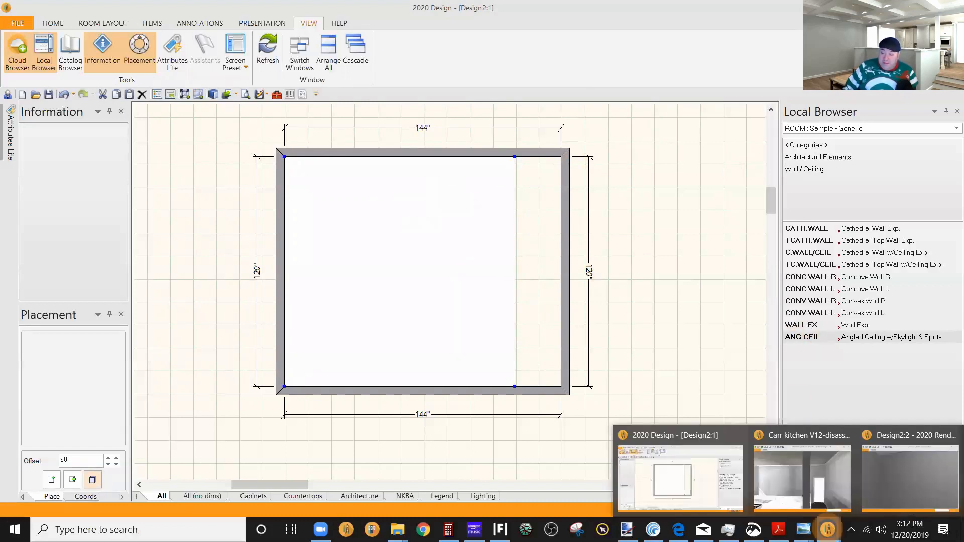
click(890, 490)
drag(497, 269, 512, 243)
drag(469, 212, 519, 221)
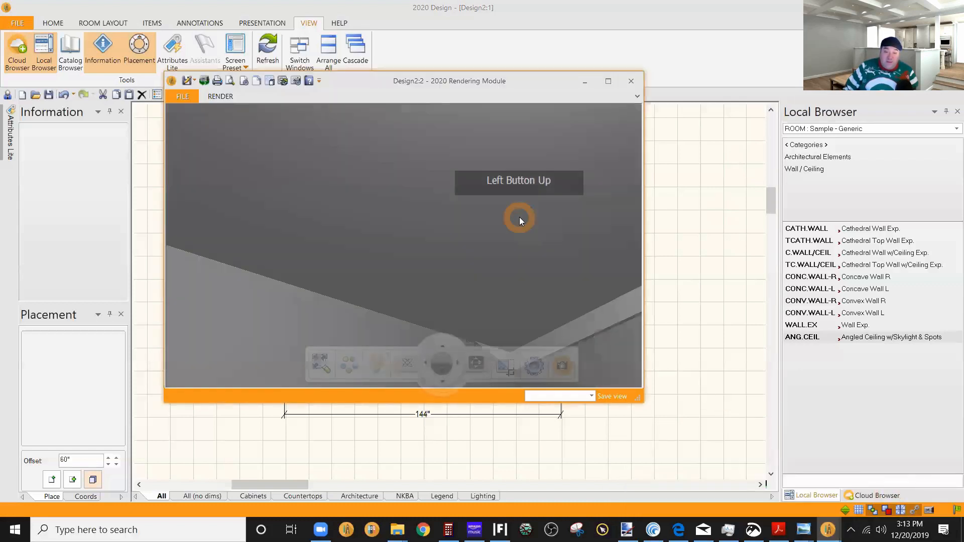
drag(552, 251, 355, 366)
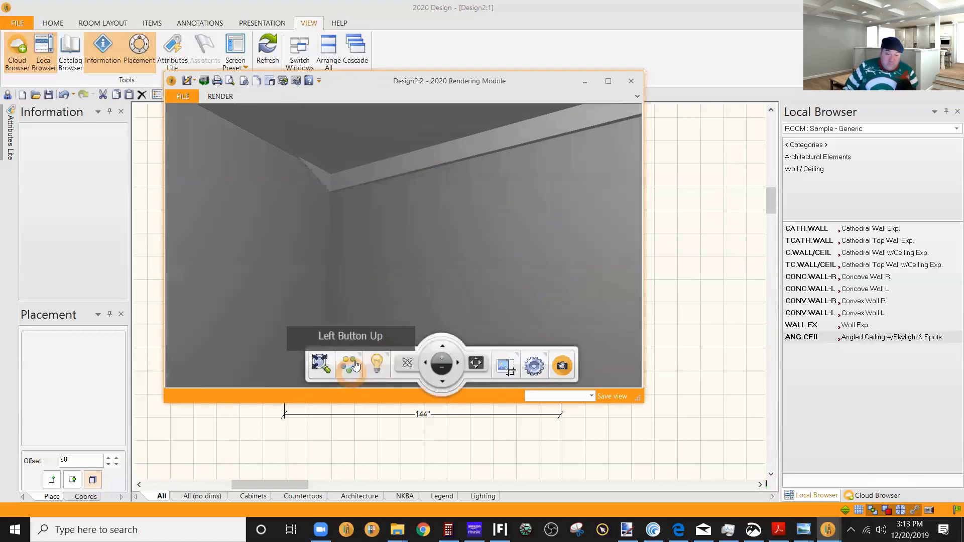
click(356, 366)
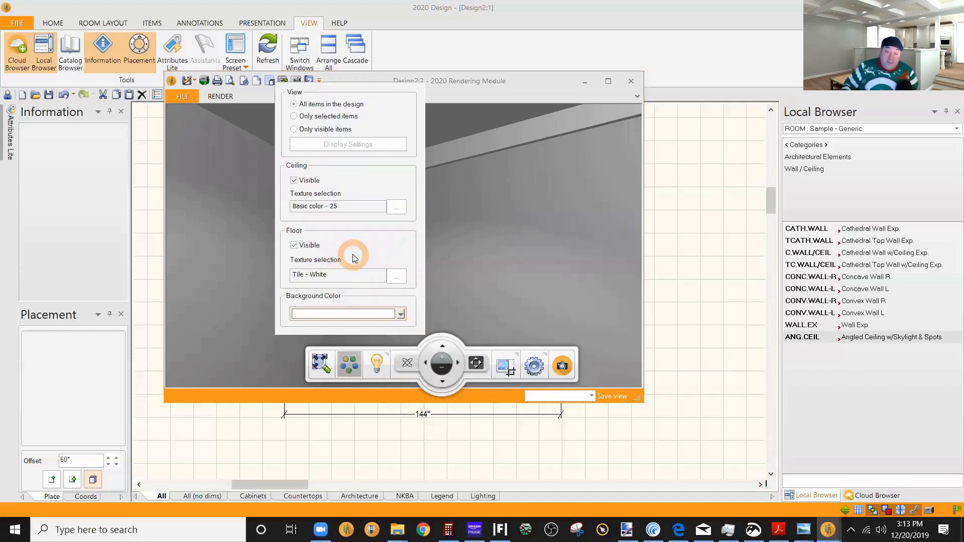
click(355, 206)
click(427, 236)
Examine the angled ceiling's skylights, spots and wall junction in the rendering, and return to the floor plan.
click(497, 251)
drag(497, 251, 632, 221)
drag(513, 228, 506, 247)
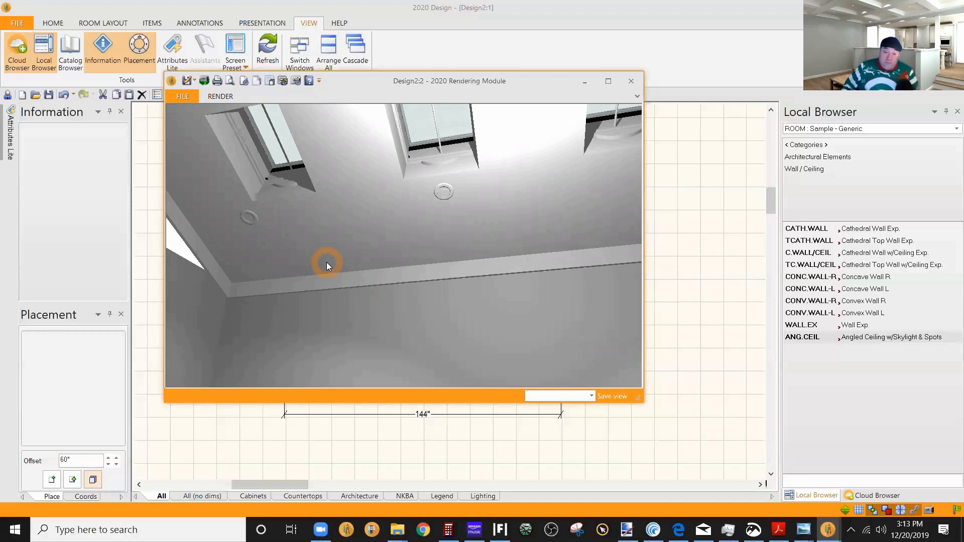
drag(393, 295, 405, 301)
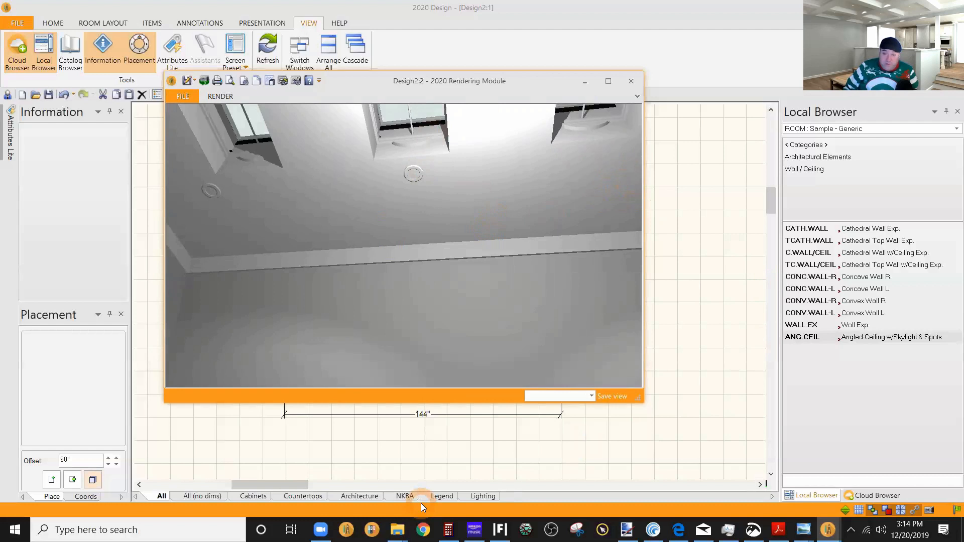
click(616, 117)
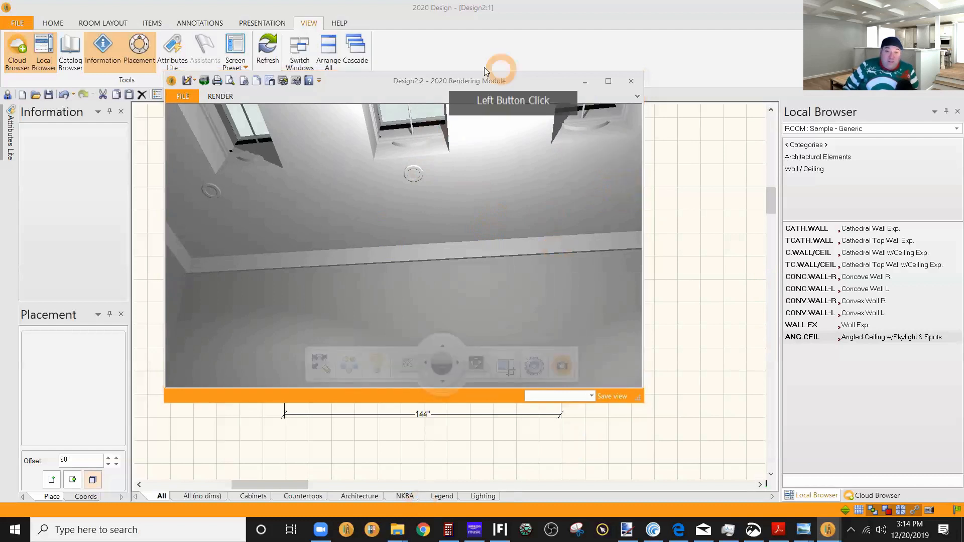
click(585, 81)
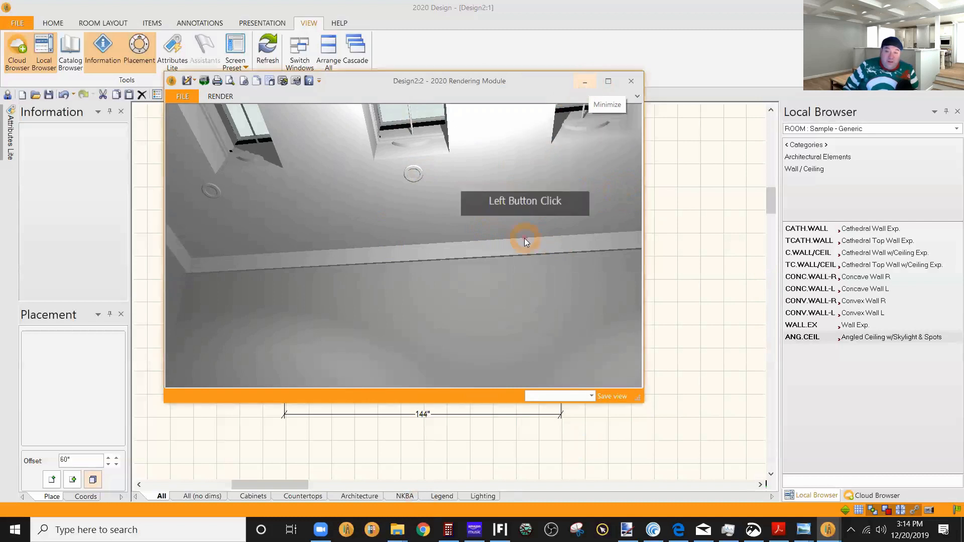
click(587, 82)
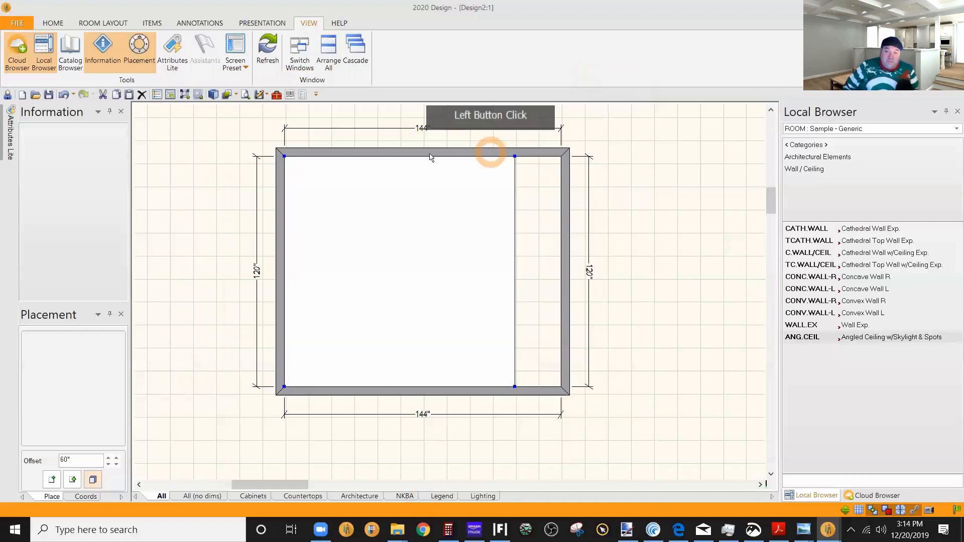
Open the angled ceiling's attributes and examine its 3D preview from several angles.
right_click(396, 209)
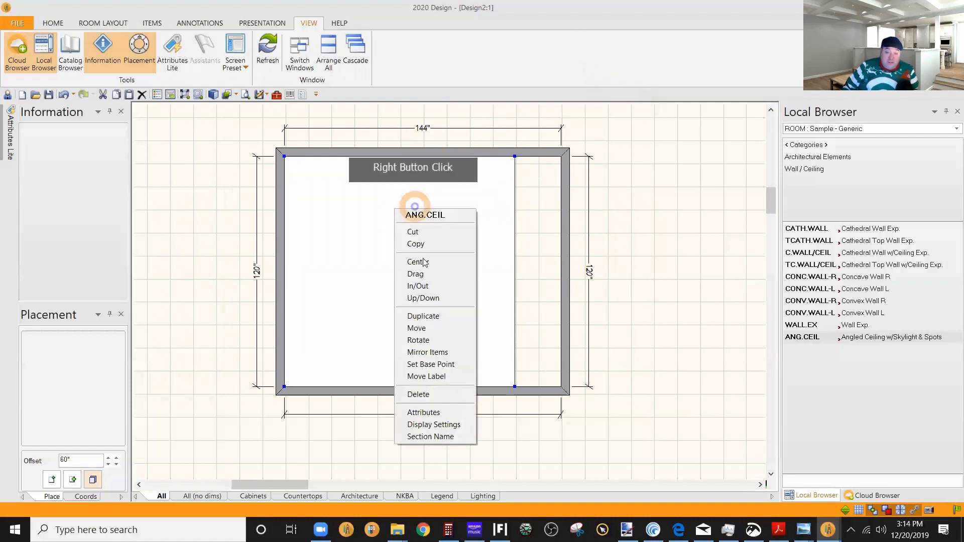
click(421, 413)
click(494, 370)
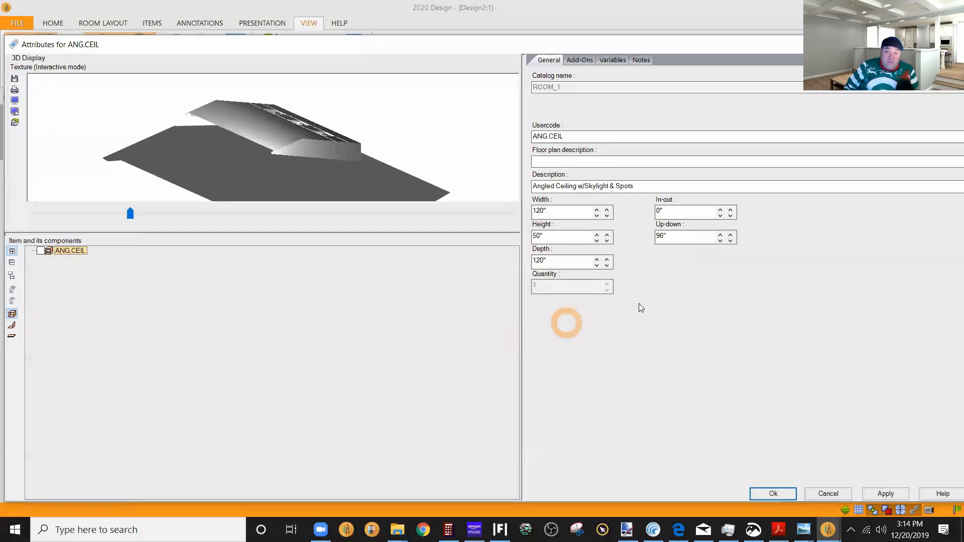
drag(333, 146, 371, 151)
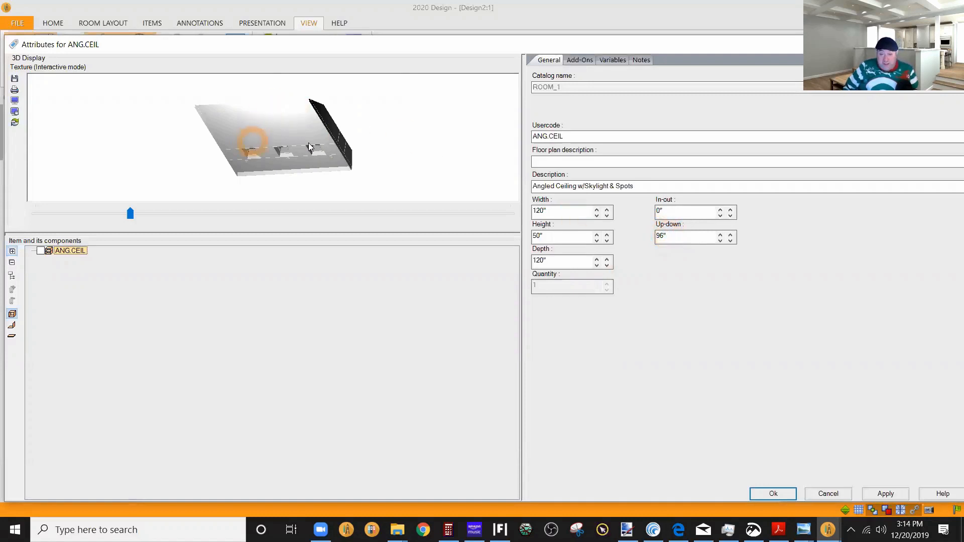
drag(359, 146, 321, 150)
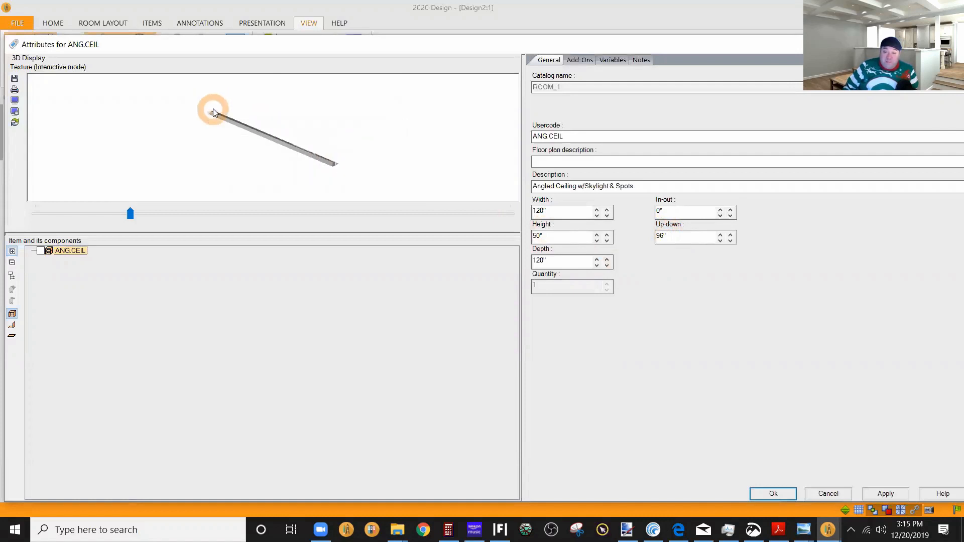
drag(347, 163, 396, 167)
drag(509, 198, 611, 219)
drag(283, 129, 581, 226)
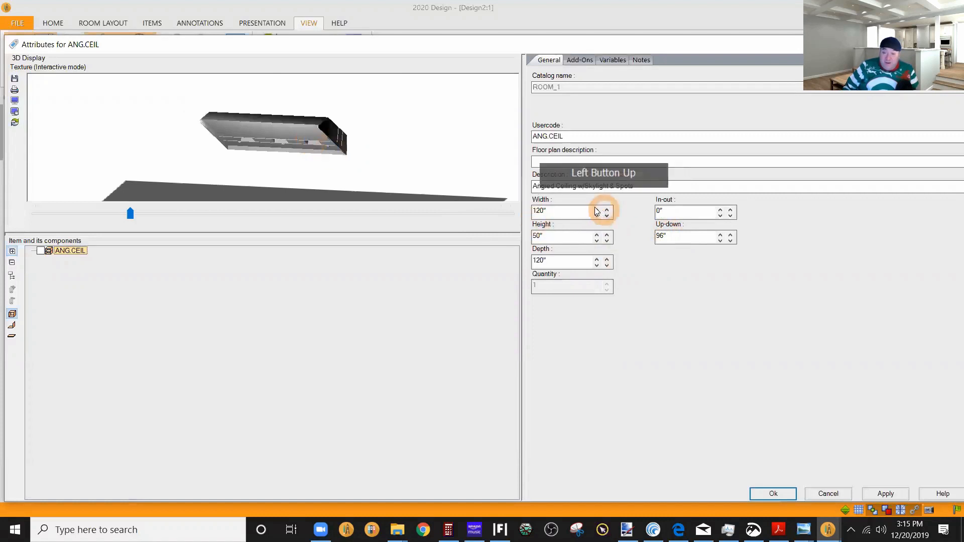
Set the angled ceiling's width to 144" and check its shape in the 3D preview.
click(597, 211)
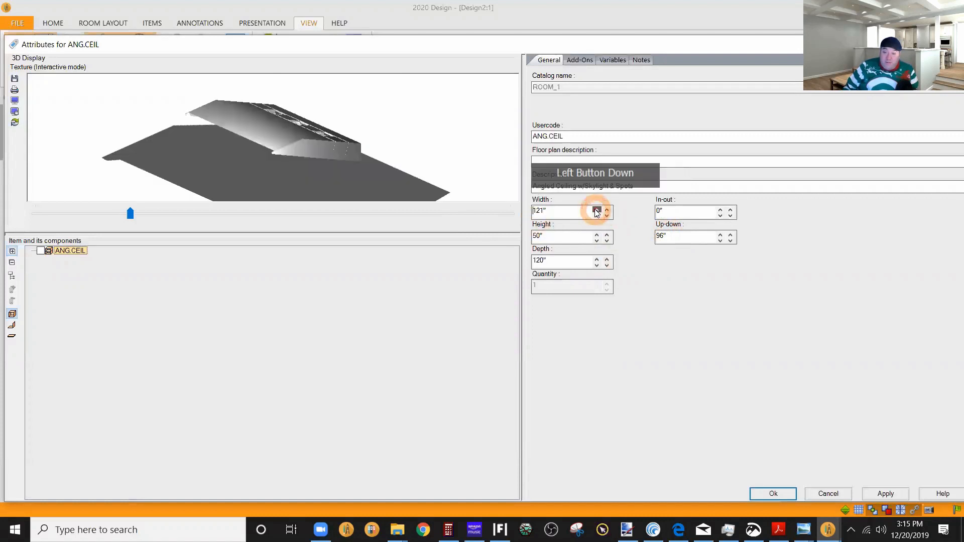
drag(597, 212, 601, 213)
double_click(597, 215)
click(597, 215)
click(729, 282)
drag(376, 154, 328, 148)
drag(286, 145, 734, 280)
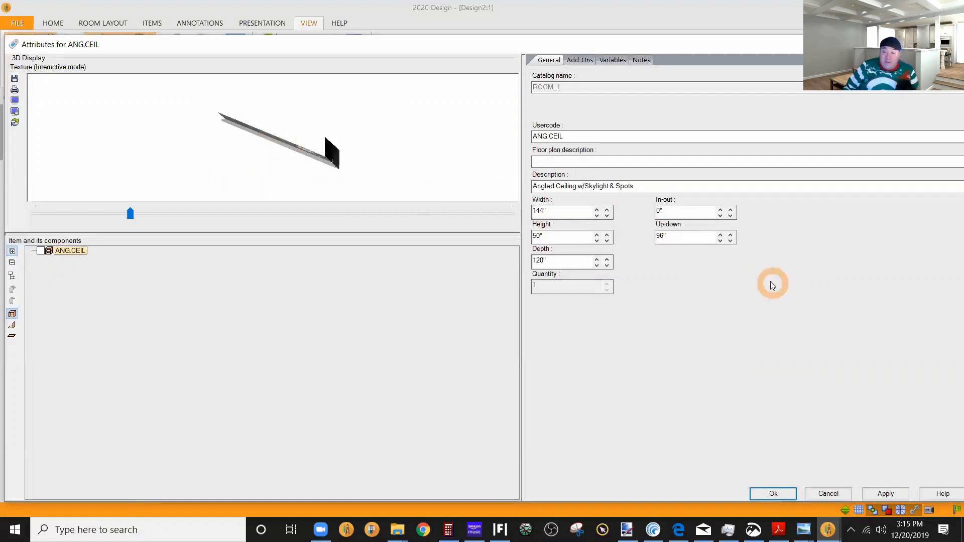
drag(318, 147, 586, 207)
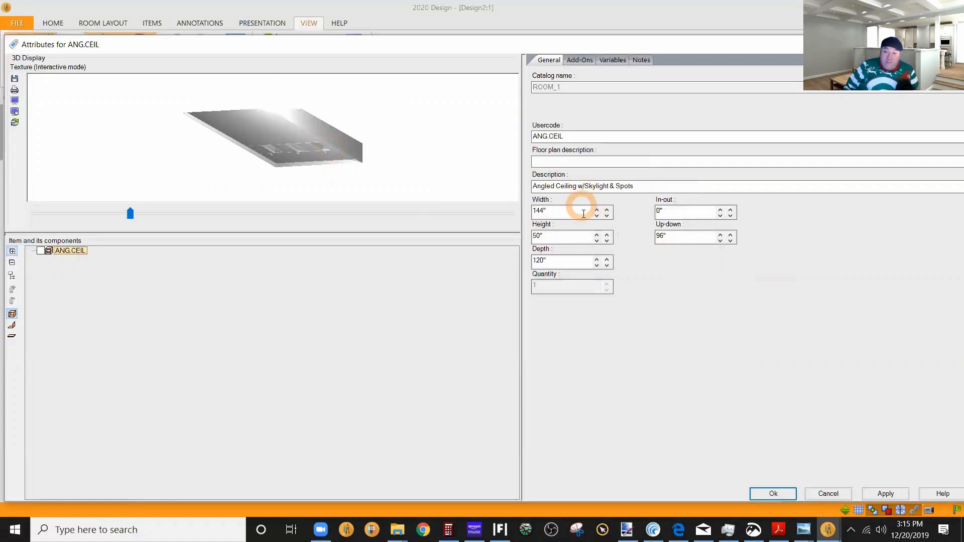
drag(330, 139, 583, 82)
Set the angled ceiling's Skylight Quantity variable to 2.
click(609, 60)
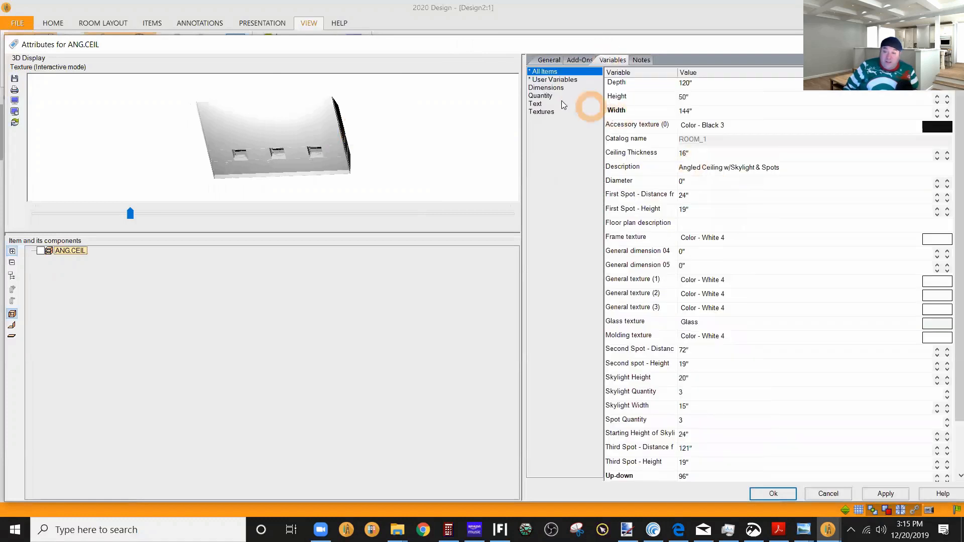
click(552, 96)
click(698, 84)
click(629, 77)
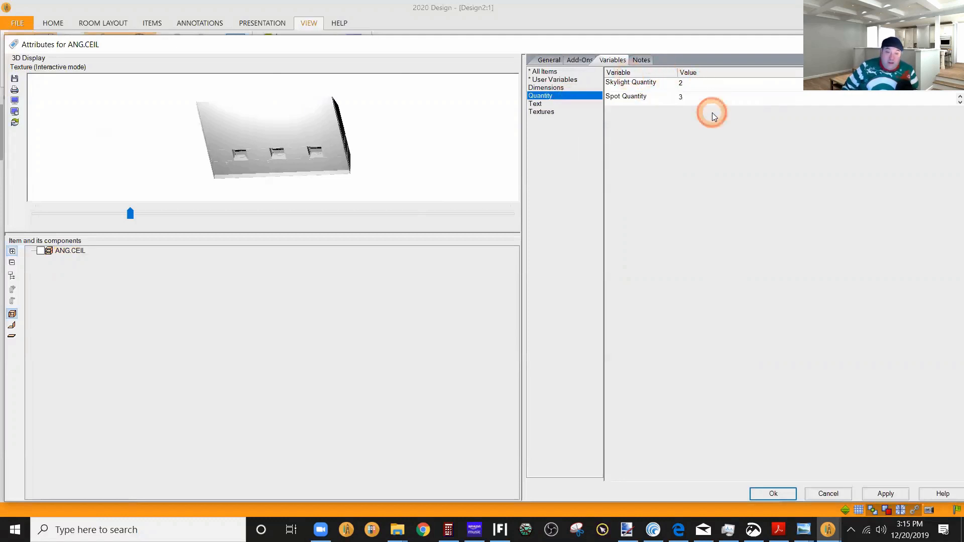
click(714, 116)
Set the skylights' width to 24" and height to 36" in the angled ceiling's dimension variables.
click(548, 104)
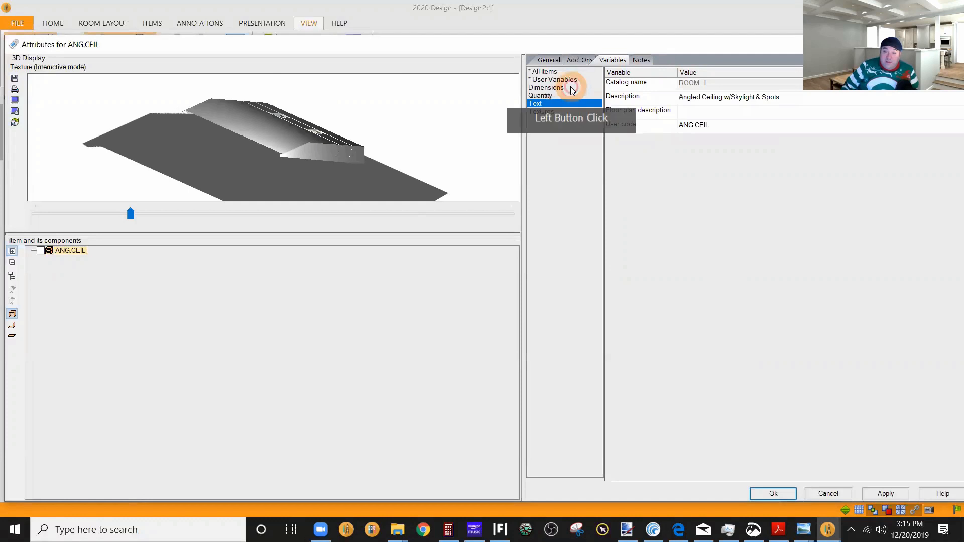
click(572, 89)
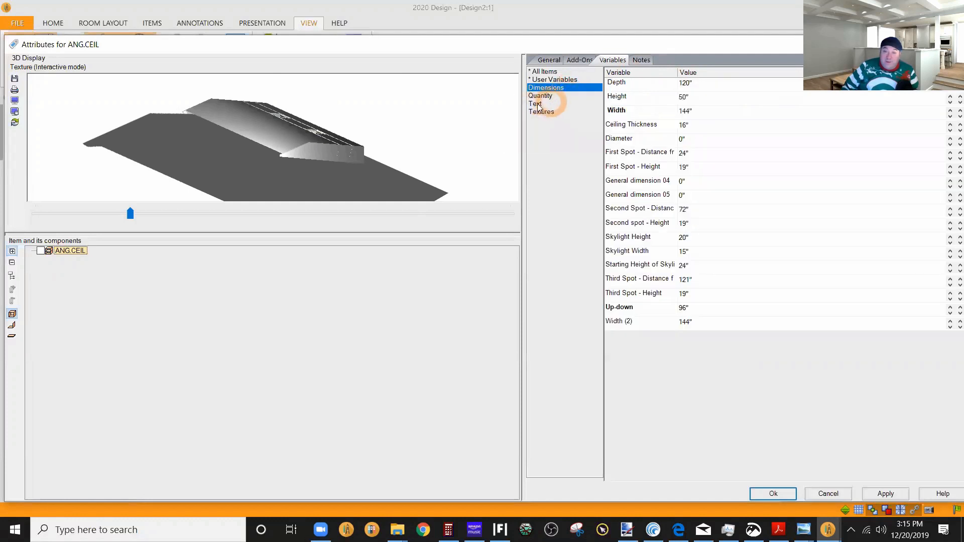
click(689, 250)
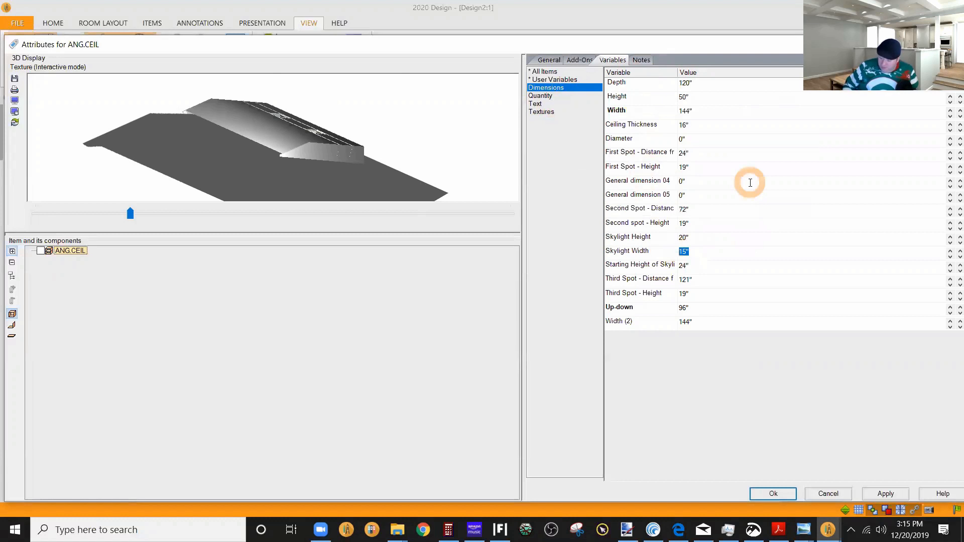
click(706, 236)
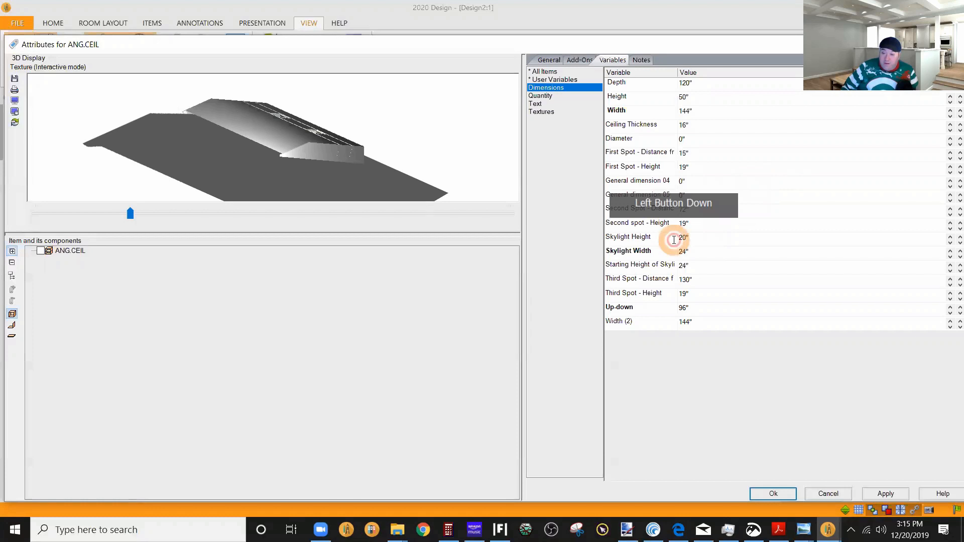
text(36)
click(499, 209)
click(324, 160)
drag(324, 160, 249, 191)
drag(302, 155, 347, 88)
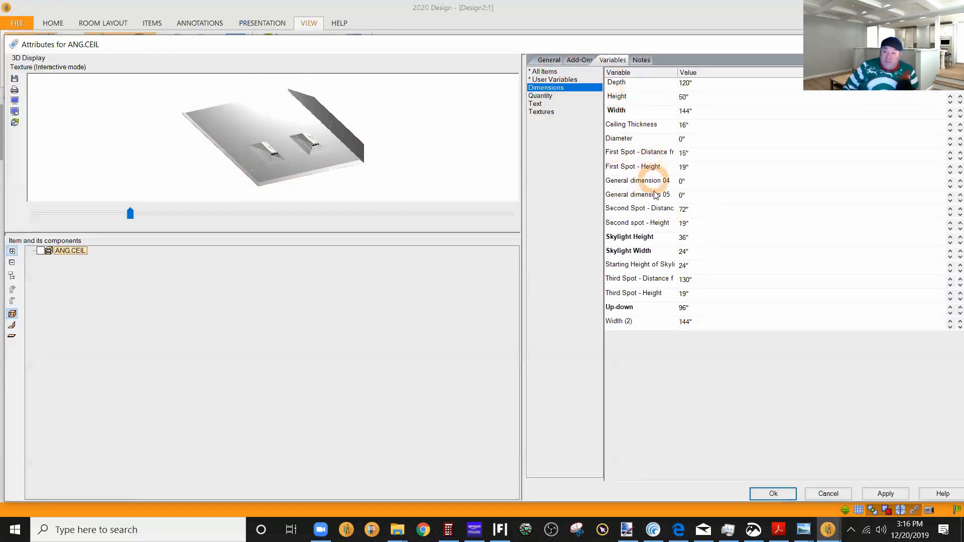
Change the angled ceiling's molding texture to None Material and check the skylights in the preview.
click(541, 112)
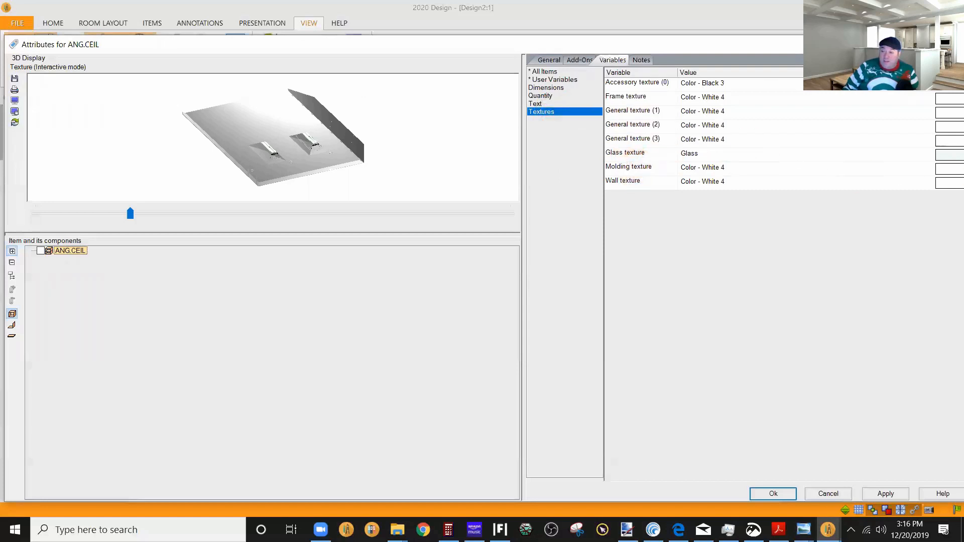
click(947, 169)
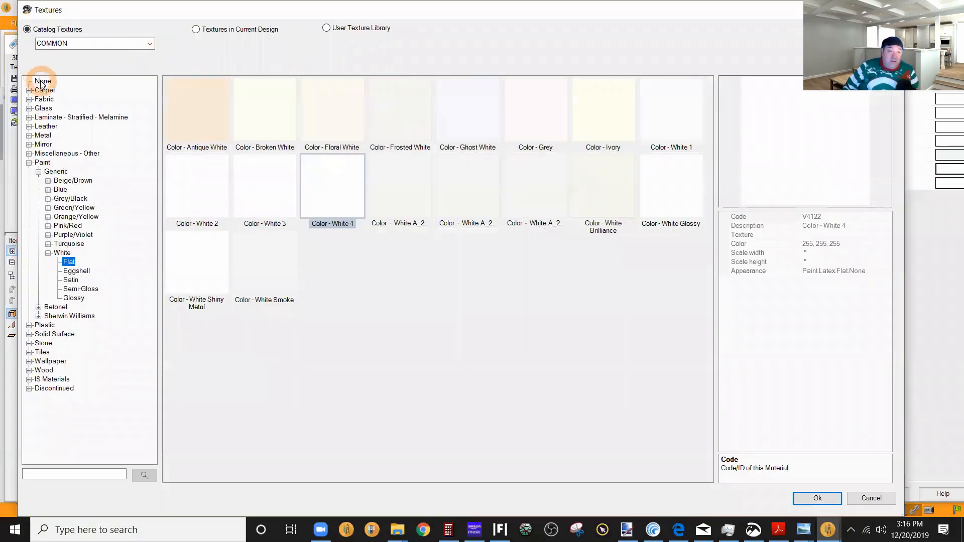
click(40, 81)
click(182, 98)
click(511, 226)
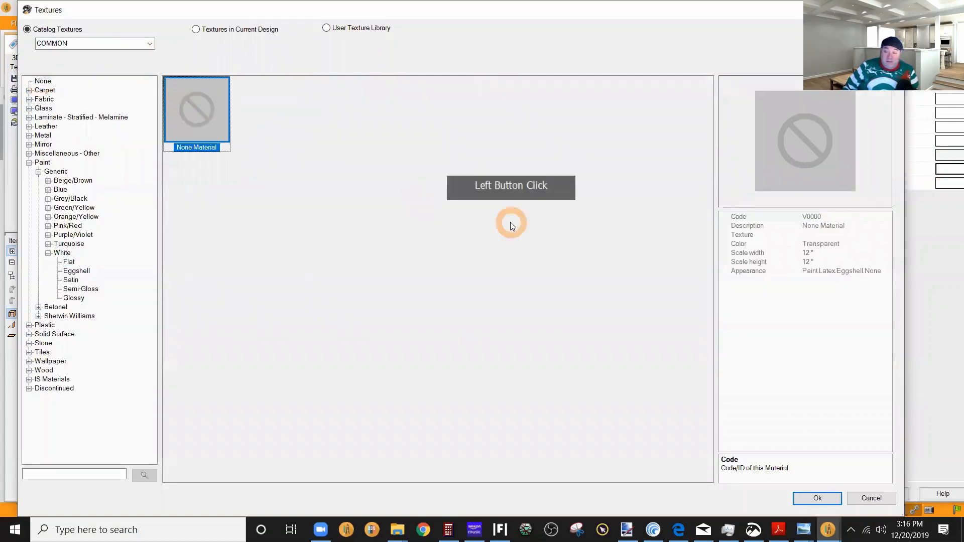
click(816, 498)
drag(325, 178, 351, 135)
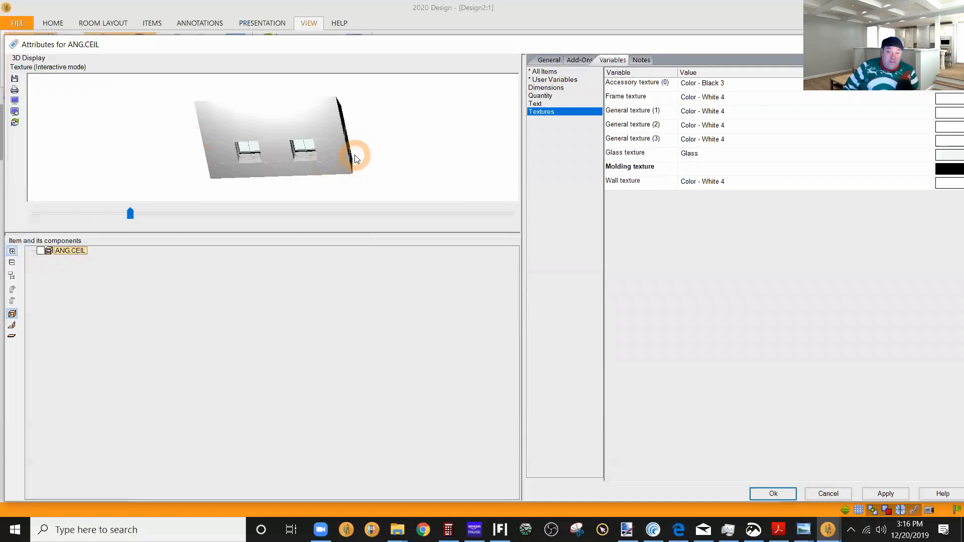
Accept the angled ceiling's attribute changes and inspect the ceiling and wall junction in the rendering window.
click(786, 495)
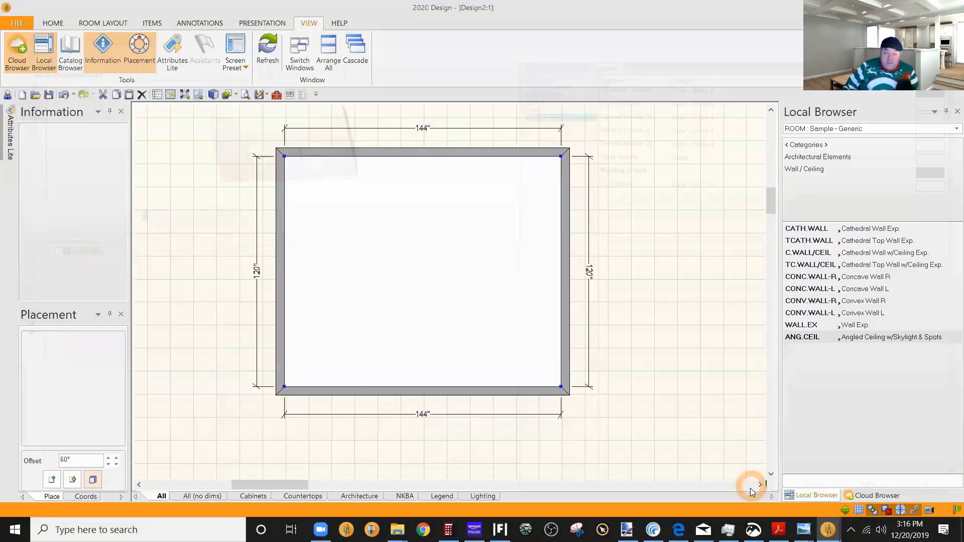
click(828, 530)
click(884, 482)
drag(473, 294, 575, 98)
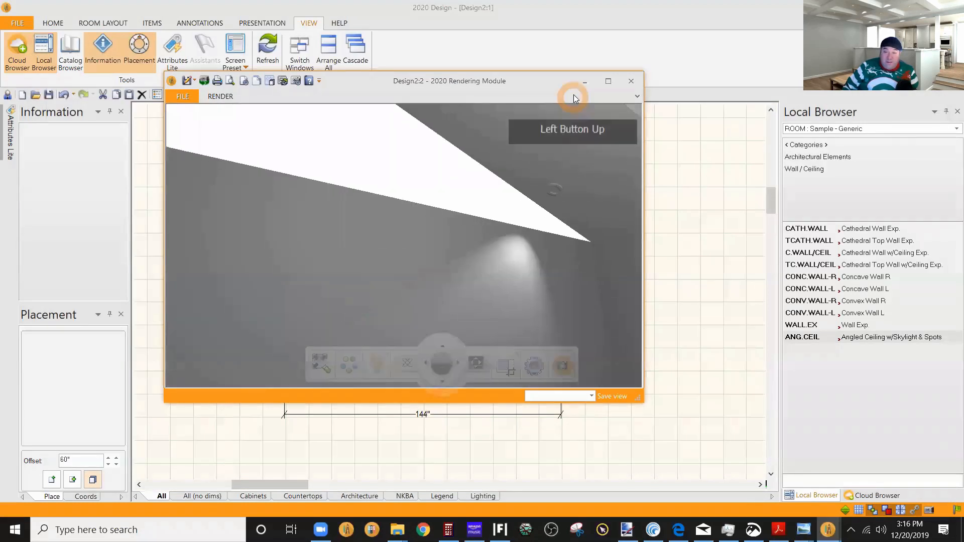
click(586, 81)
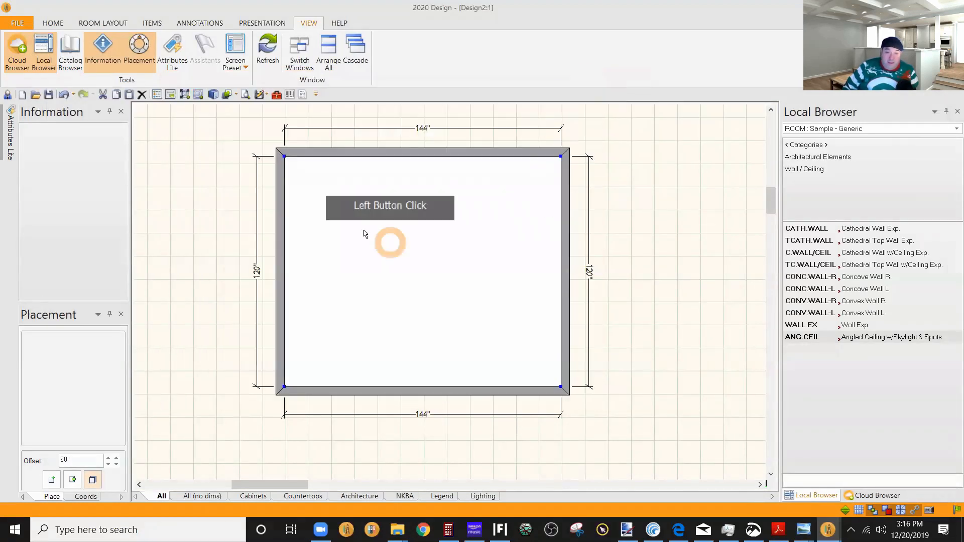
Set the height of Wall 2 to 144" in its wall properties and apply it.
double_click(567, 285)
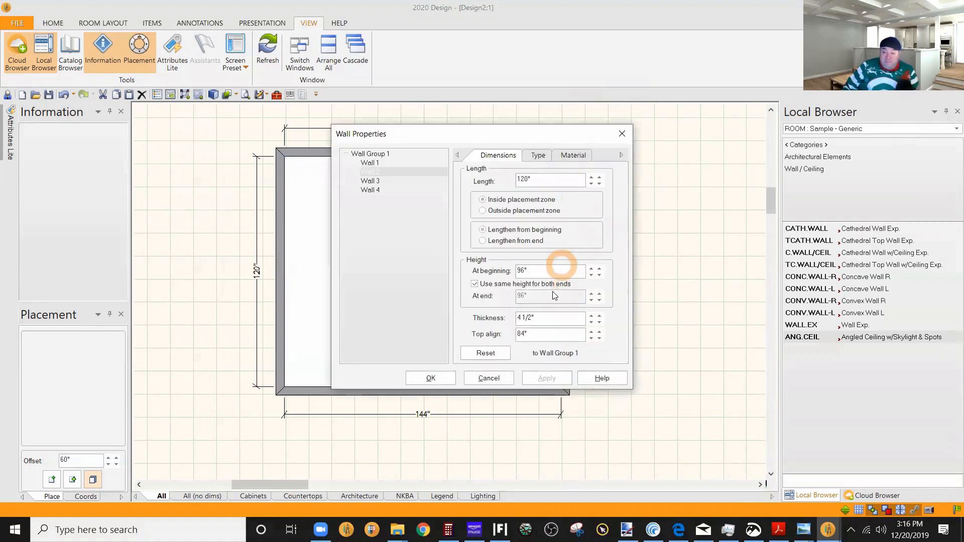
drag(542, 271, 503, 271)
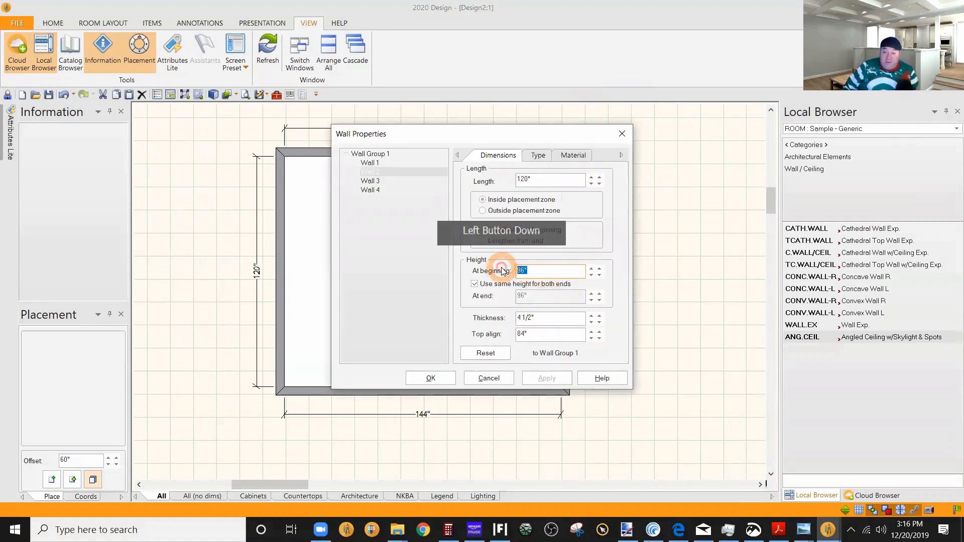
text(144)
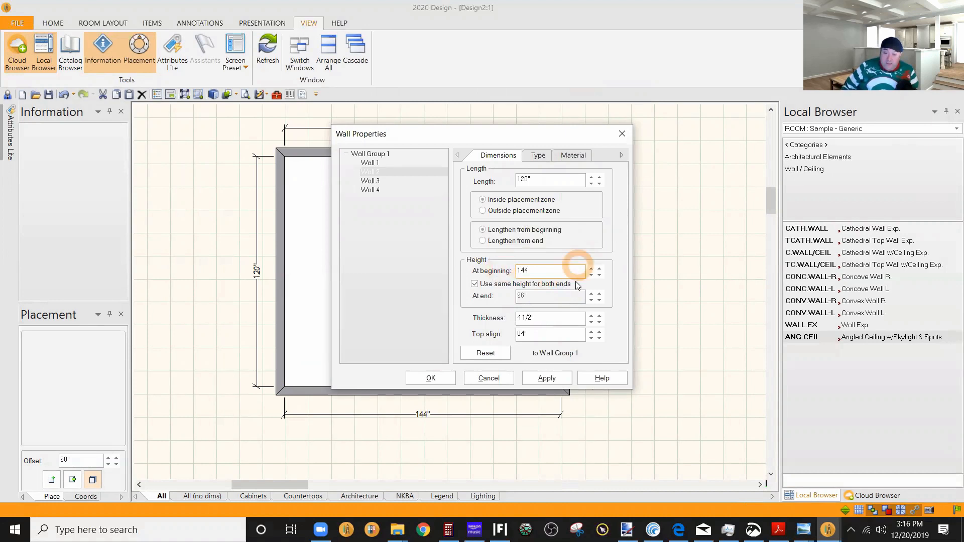
click(539, 322)
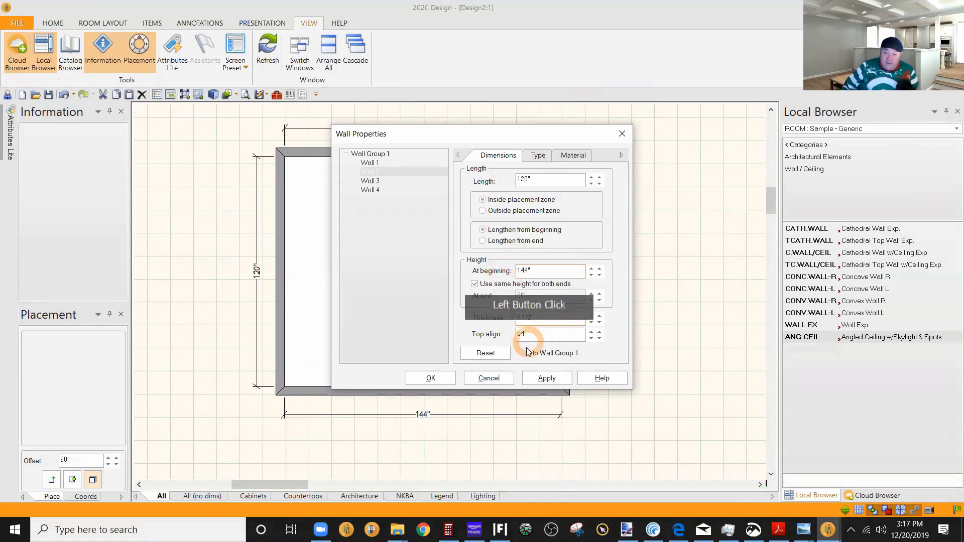
click(534, 381)
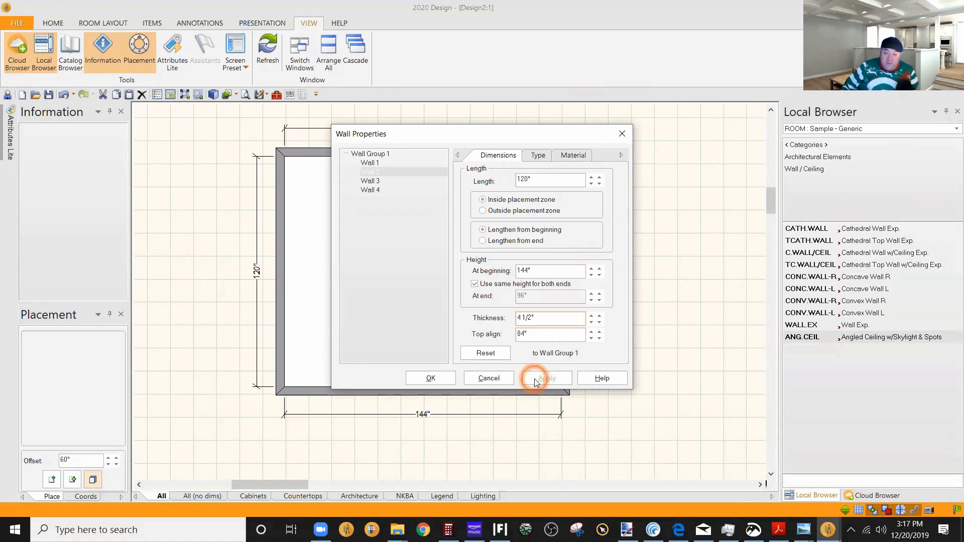
Set the height of Wall 3 to 144" in the same wall group.
click(374, 189)
click(543, 270)
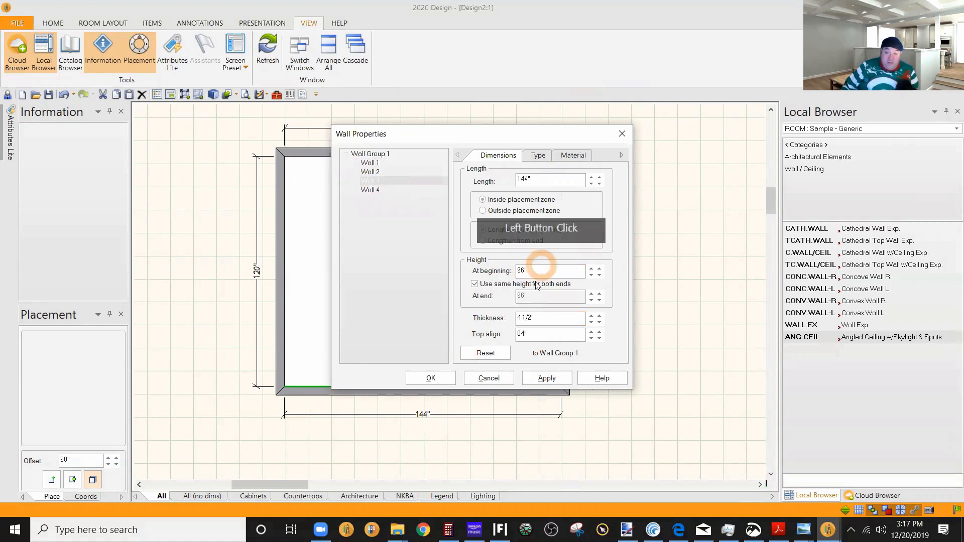
drag(531, 271, 477, 259)
text(144)
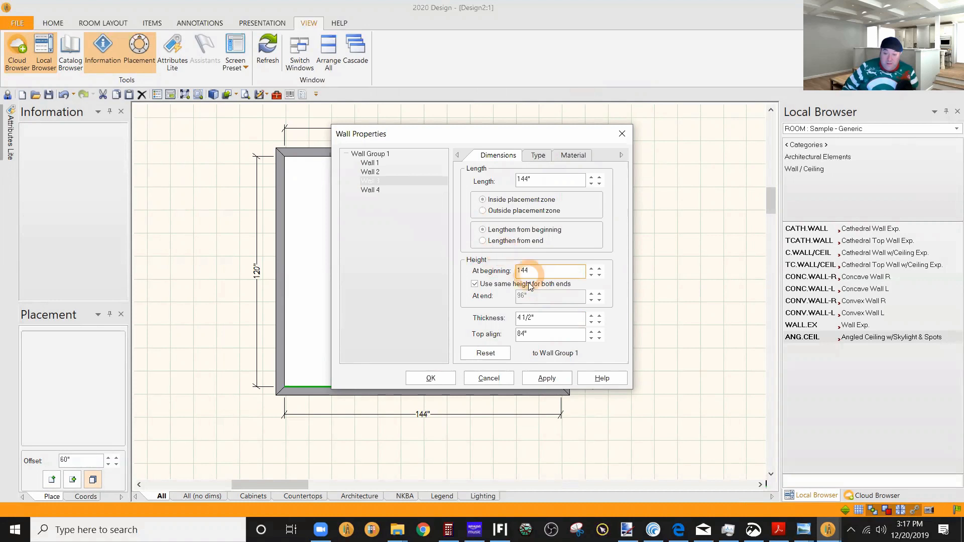
Set the height of Wall 4 to 144" and accept the wall properties.
click(370, 189)
drag(533, 267, 477, 260)
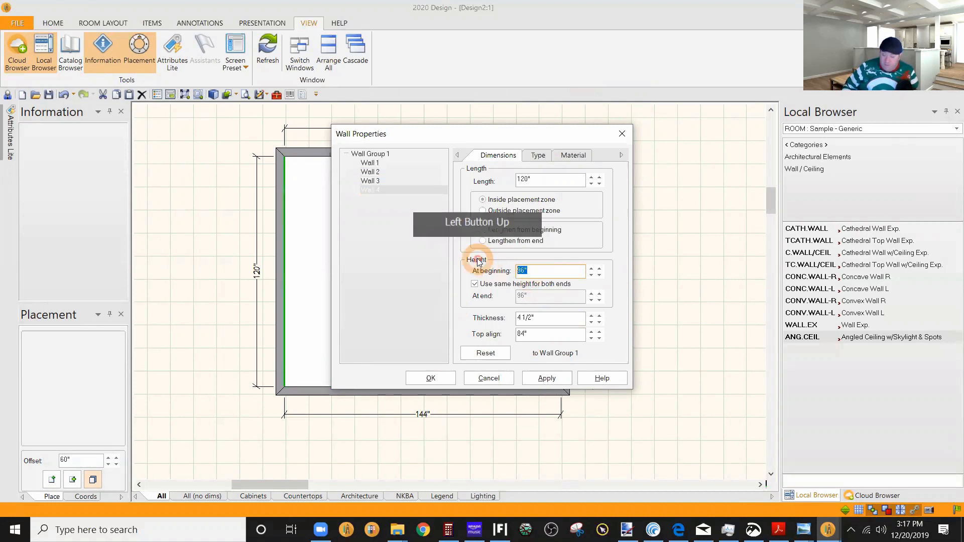
text(144)
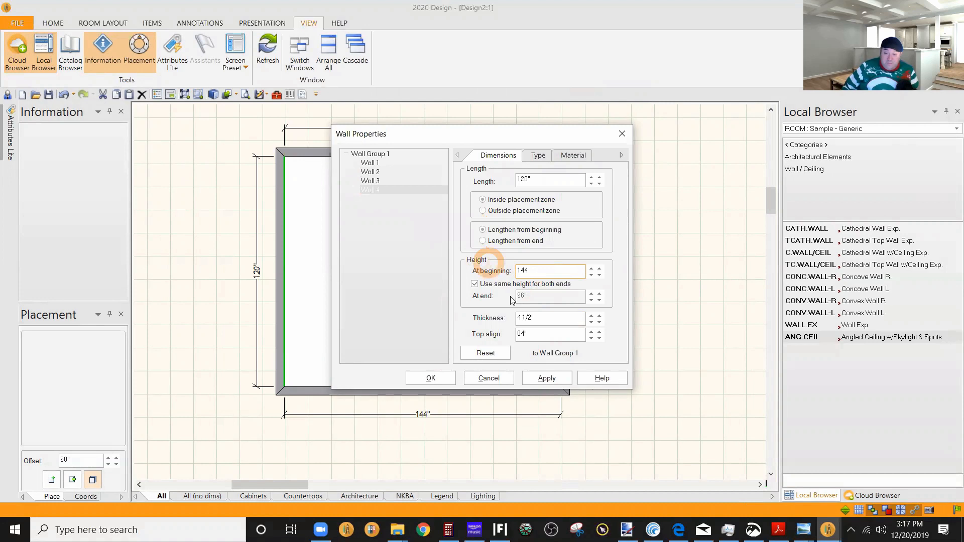
click(547, 380)
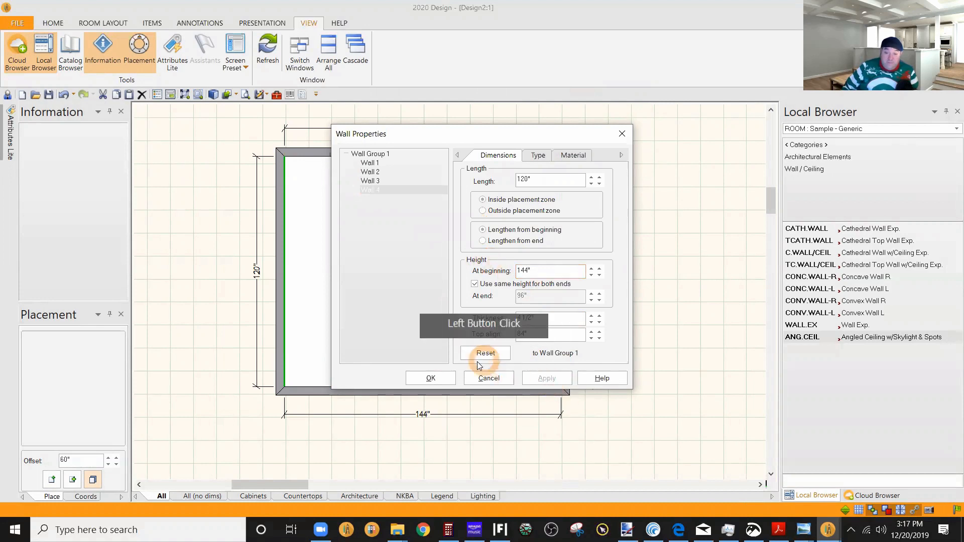
click(448, 376)
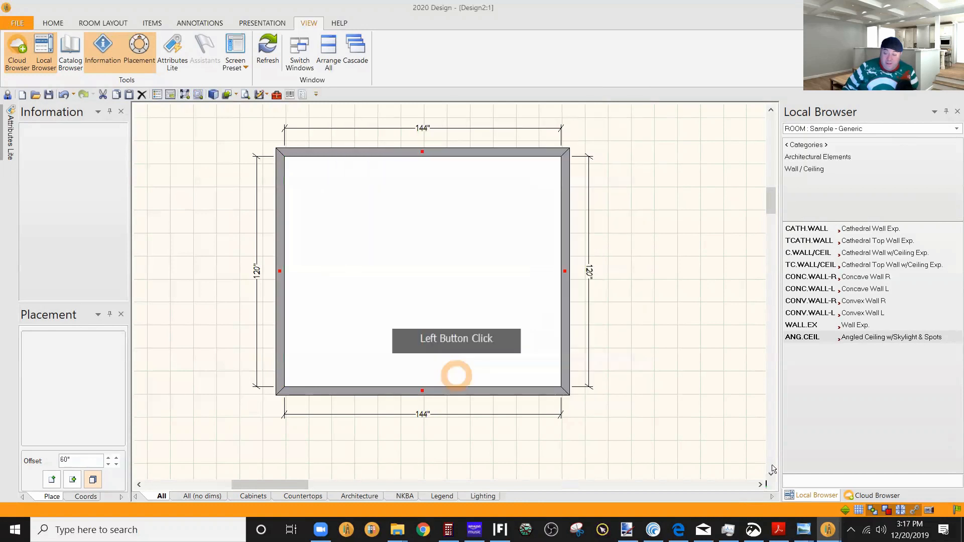
Look around the room in the rendering window to check for gaps between the walls and the angled ceiling.
click(828, 530)
click(873, 481)
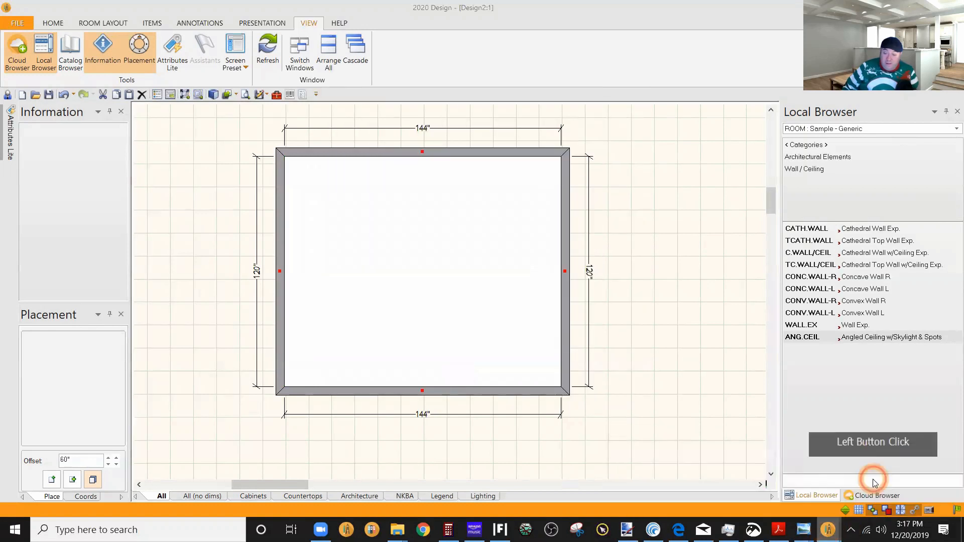
mouse_move(828, 530)
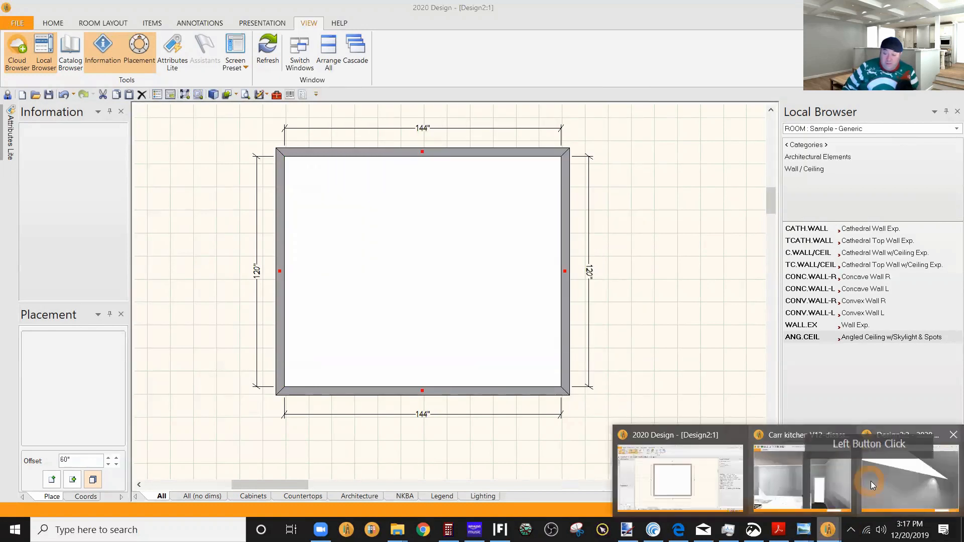
click(894, 484)
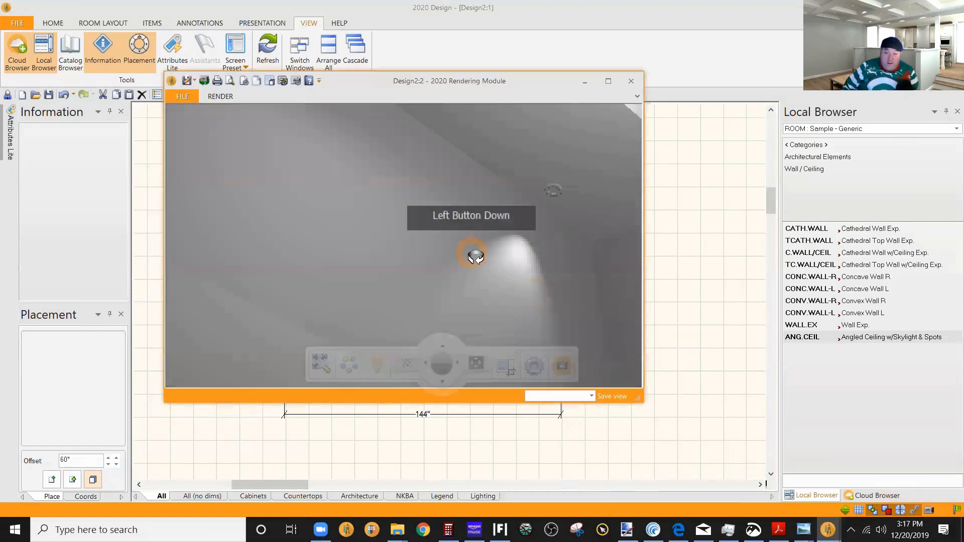
drag(476, 254, 544, 243)
mouse_move(482, 198)
mouse_down()
mouse_move(415, 189)
mouse_move(452, 218)
mouse_up()
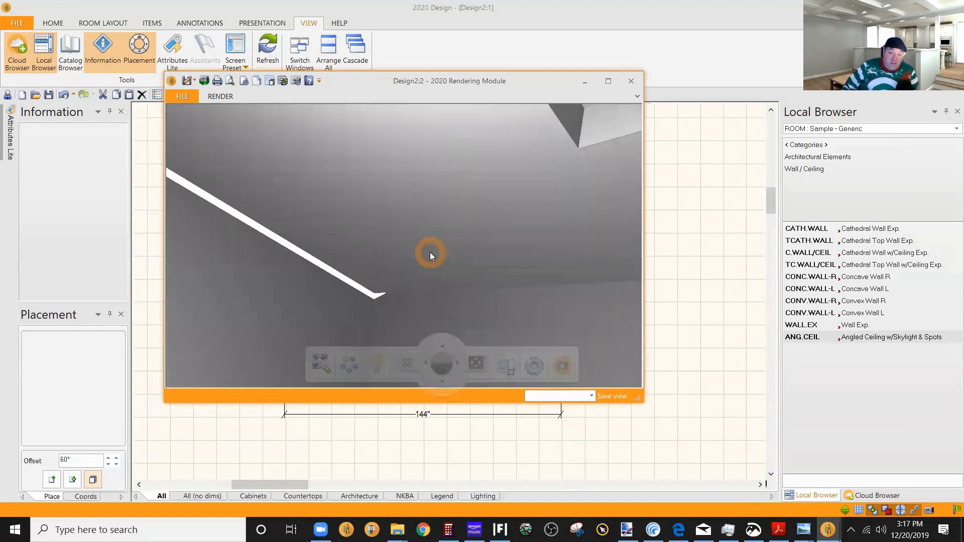
click(586, 86)
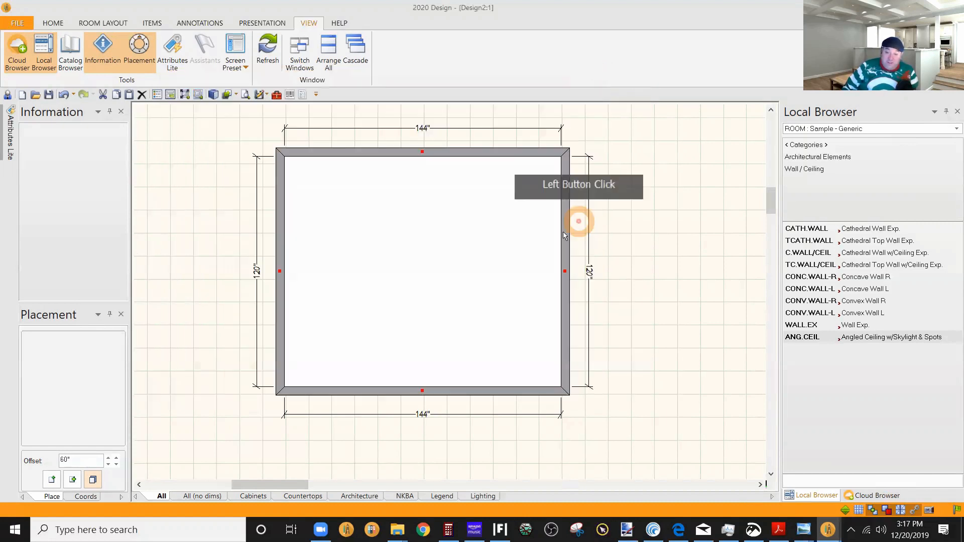
Set the height of Wall 2 to 150" in its wall properties.
double_click(567, 281)
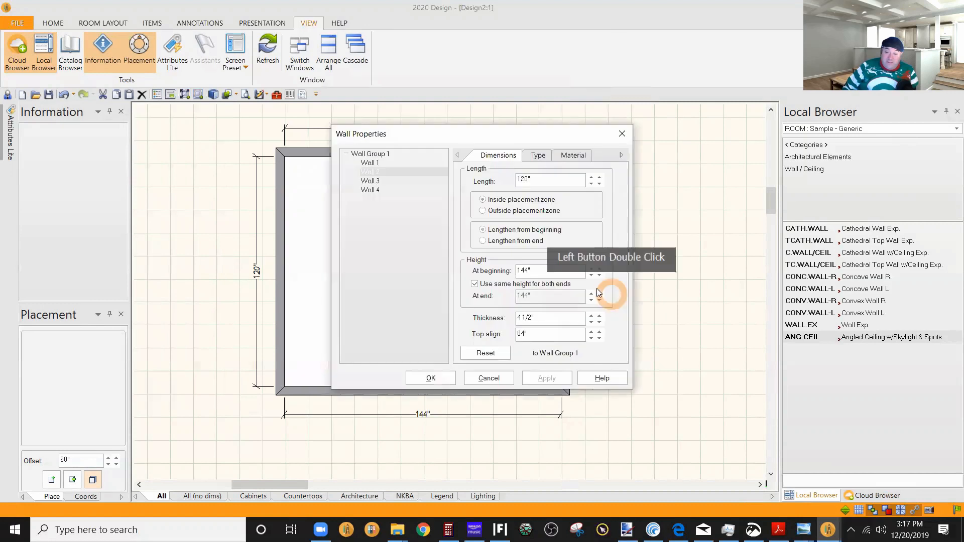
drag(550, 278, 486, 269)
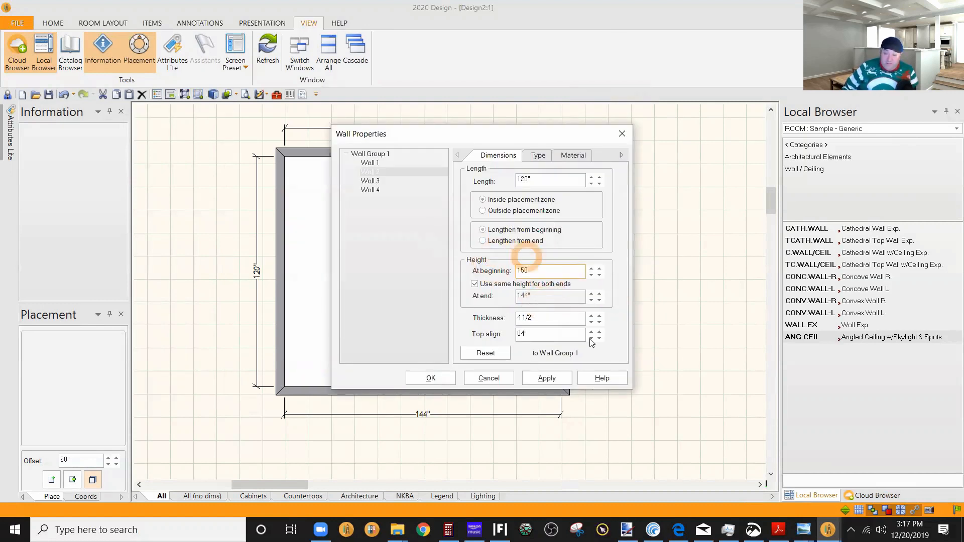
click(553, 328)
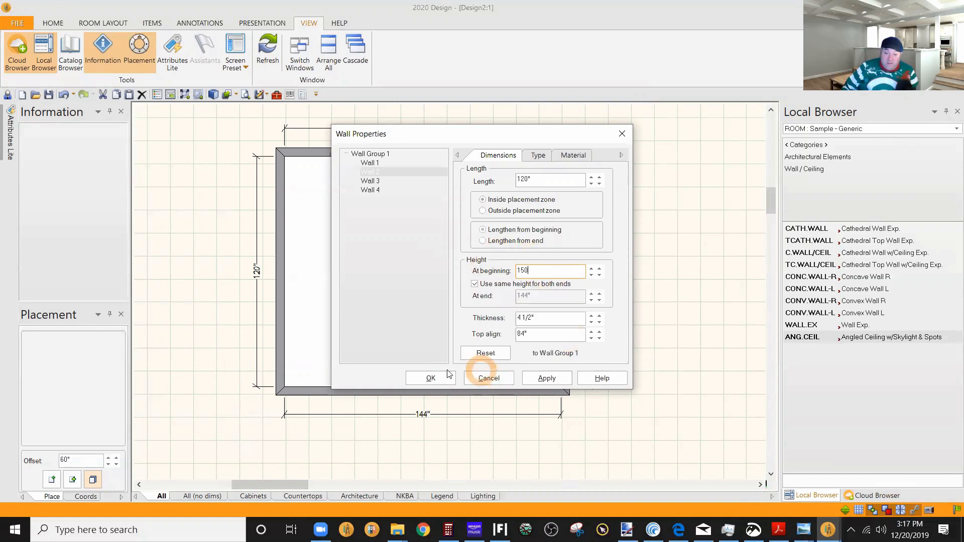
Set the height of Wall 3 to 150" in the same wall group.
click(385, 183)
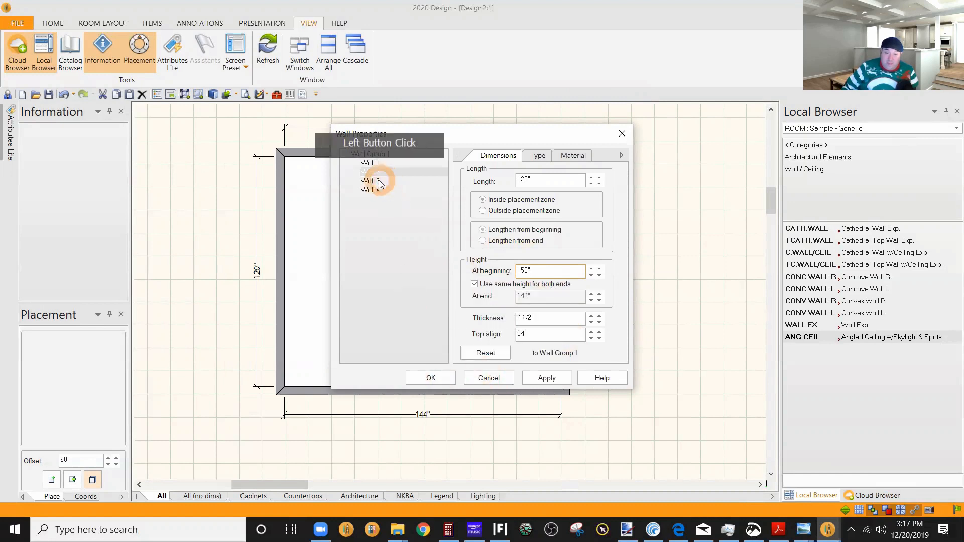
click(377, 181)
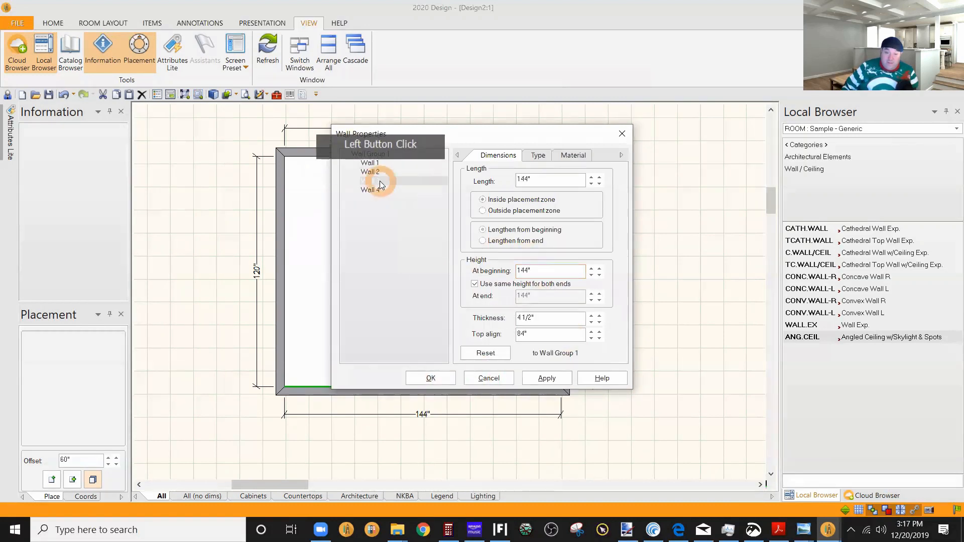
double_click(527, 274)
text(150)
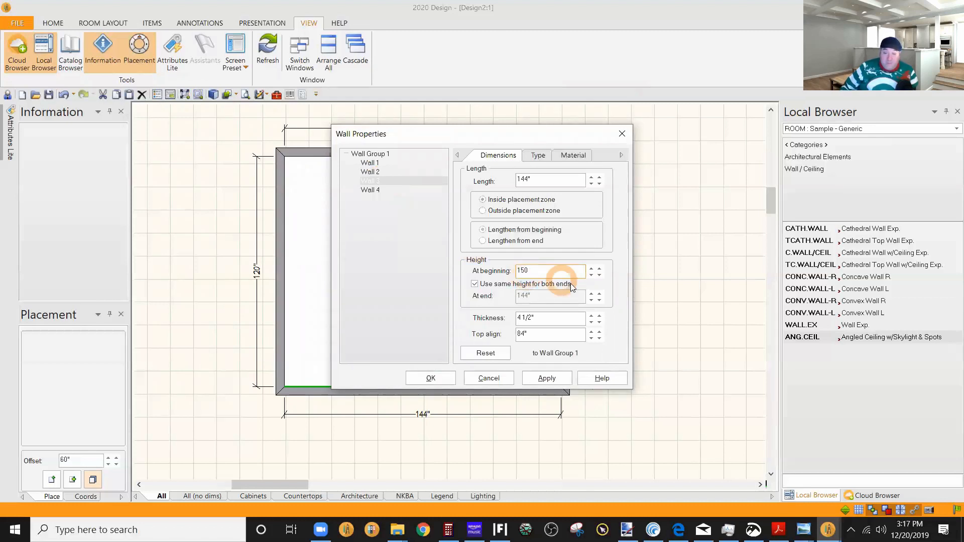
Set the height of Wall 4 to 150" and accept the wall properties.
click(370, 192)
click(522, 270)
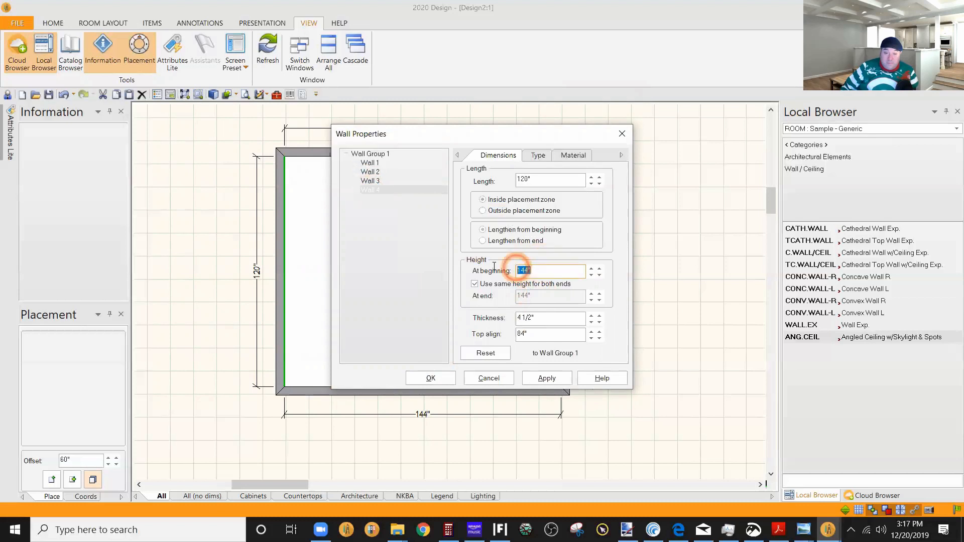
click(469, 254)
text(150)
click(547, 332)
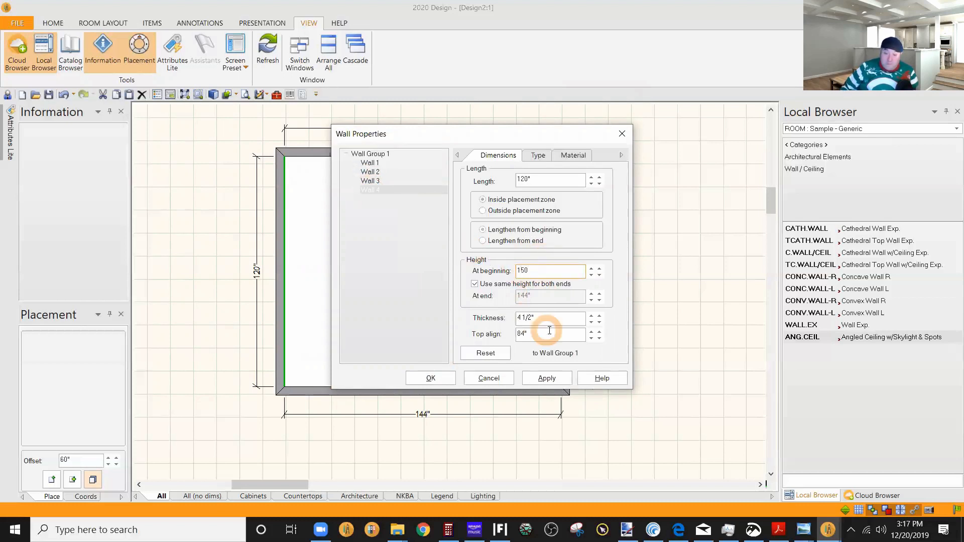
click(547, 378)
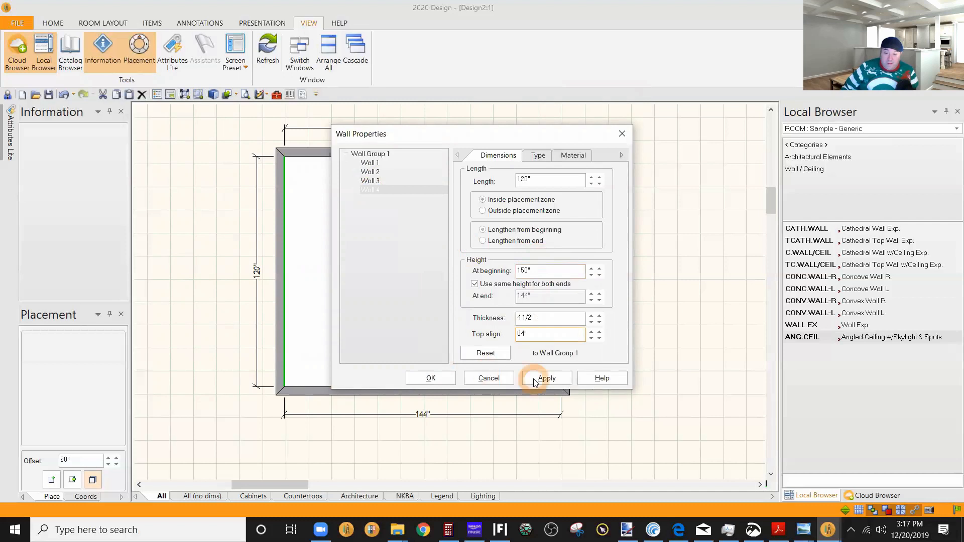
click(433, 379)
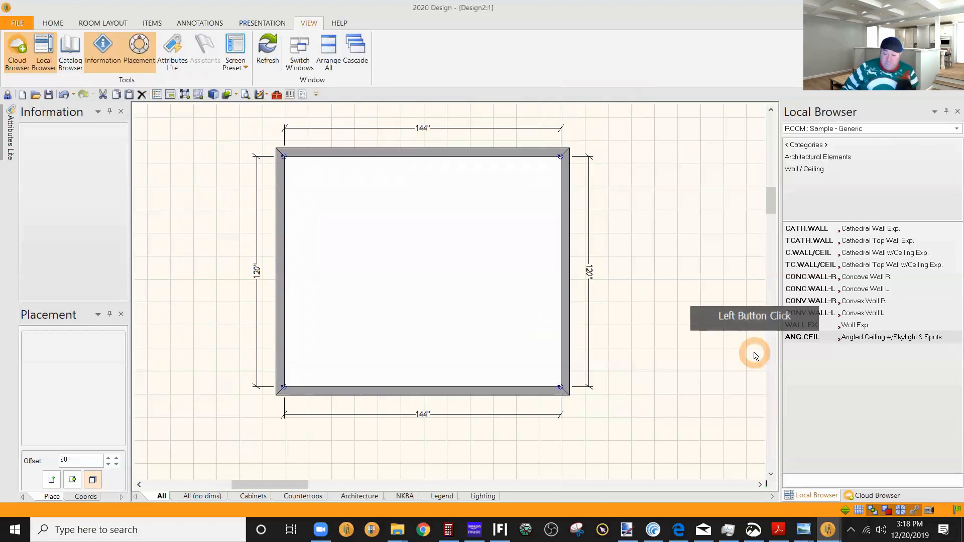
Examine the angled ceiling, skylights, spotlights and wall junctions from several angles in the rendering window.
mouse_move(830, 532)
click(879, 473)
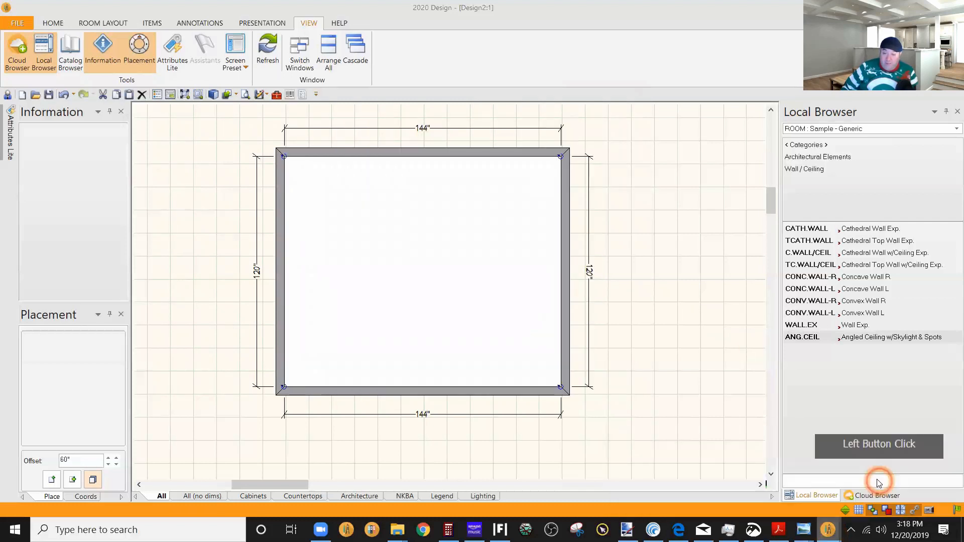
drag(437, 288, 594, 317)
drag(554, 285, 684, 295)
drag(507, 266, 403, 262)
mouse_move(465, 295)
mouse_down()
mouse_move(365, 298)
mouse_move(492, 283)
mouse_move(392, 299)
mouse_move(456, 309)
mouse_up()
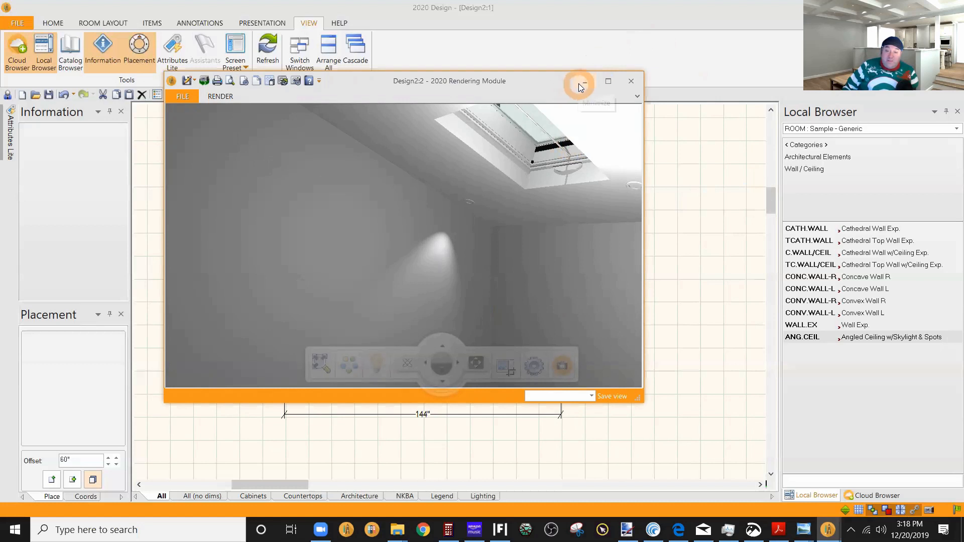
drag(547, 222, 454, 215)
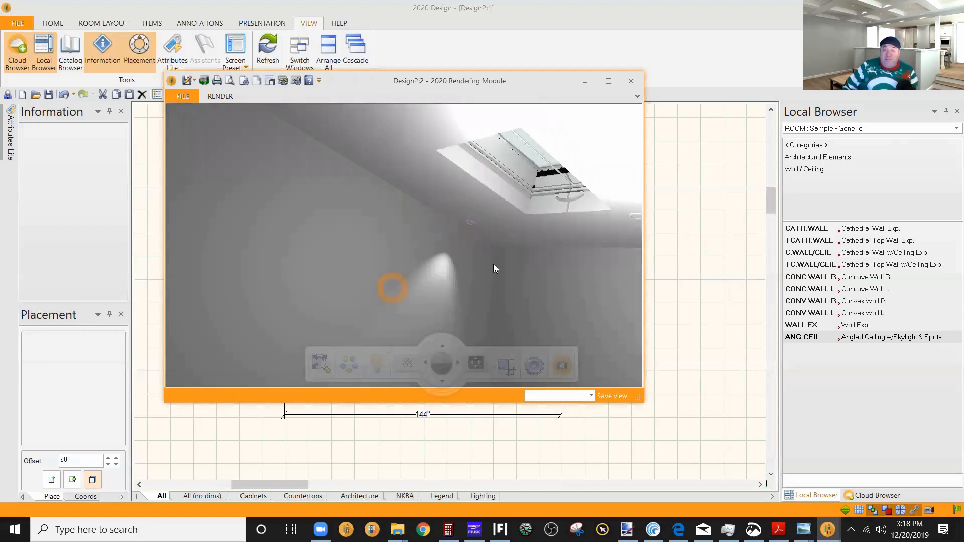
mouse_move(511, 230)
mouse_down()
mouse_move(545, 226)
mouse_move(528, 226)
mouse_up()
drag(481, 263, 617, 255)
scroll(555, 244, down, 1)
drag(574, 231, 434, 269)
scroll(538, 247, up, 2)
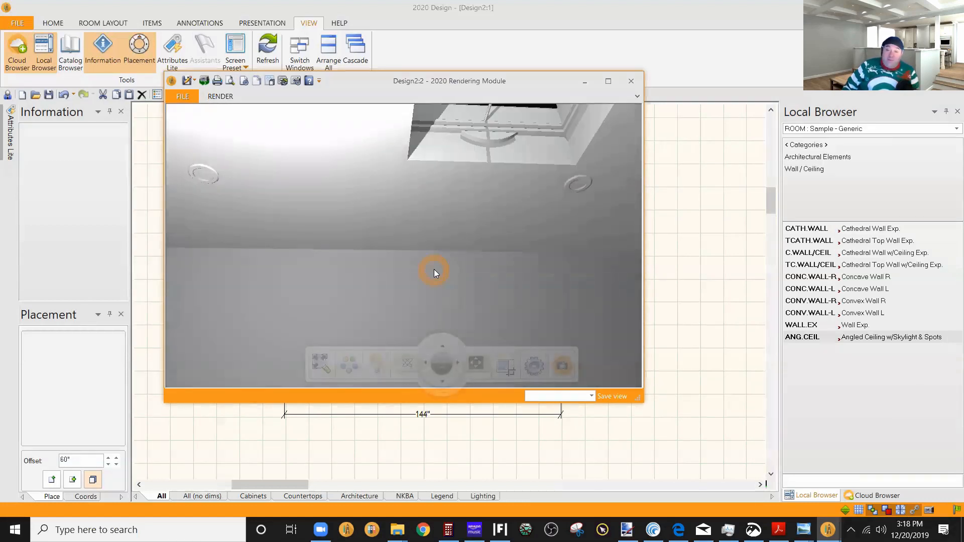
click(584, 82)
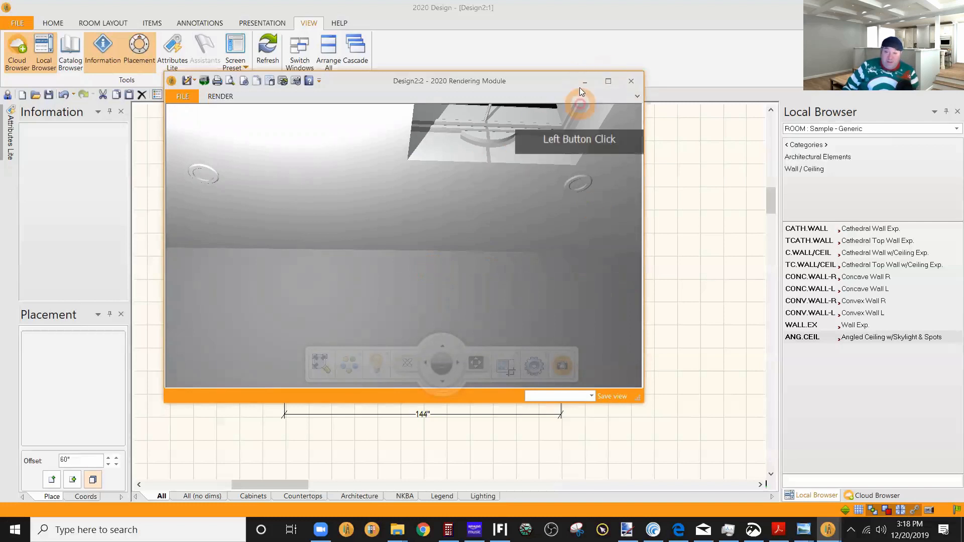
Set the angled ceiling's Skylight Quantity to 1 in its attributes.
click(478, 254)
double_click(444, 251)
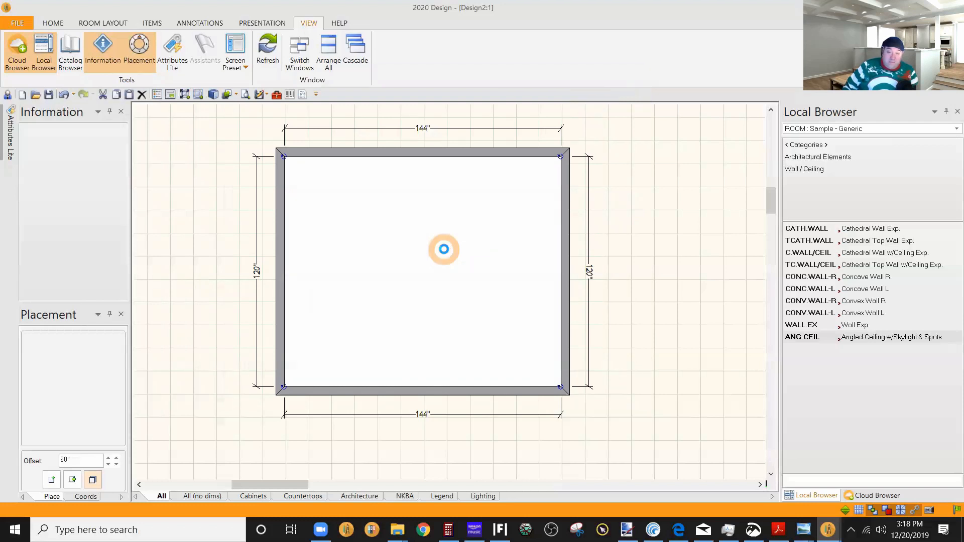
click(391, 236)
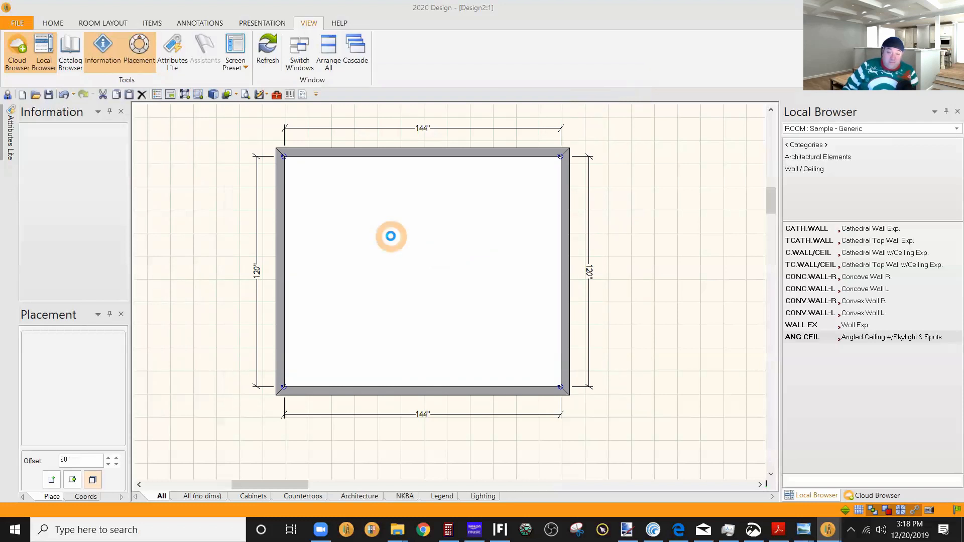
drag(304, 175, 583, 80)
click(613, 60)
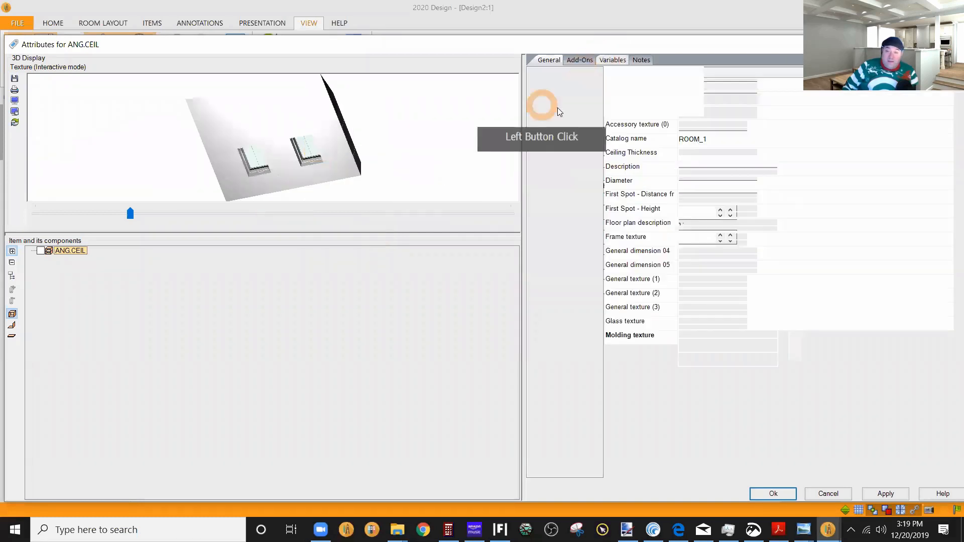
click(545, 96)
click(691, 98)
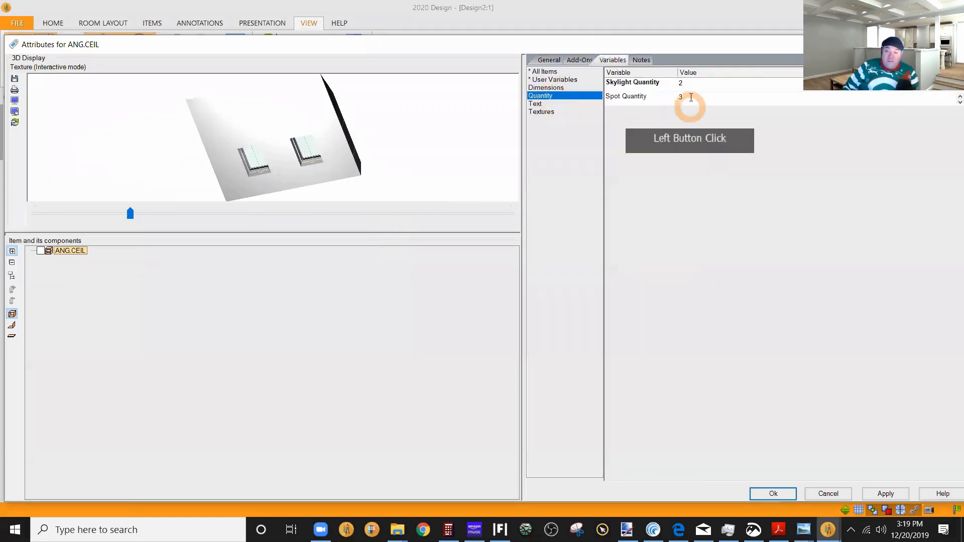
click(646, 81)
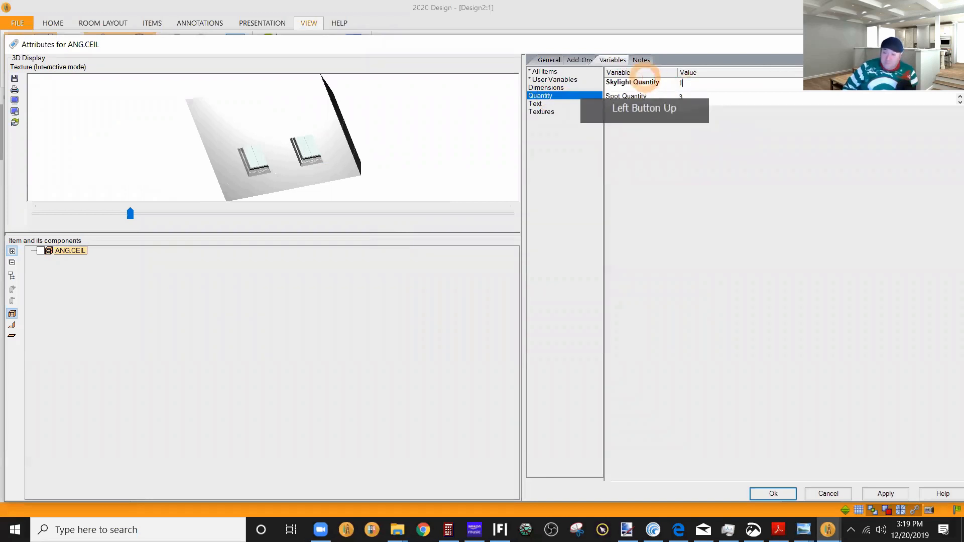
text(1)
click(686, 140)
Inspect the ceiling in the attributes' 3D preview from several angles and accept the attributes.
click(276, 161)
drag(275, 161, 471, 210)
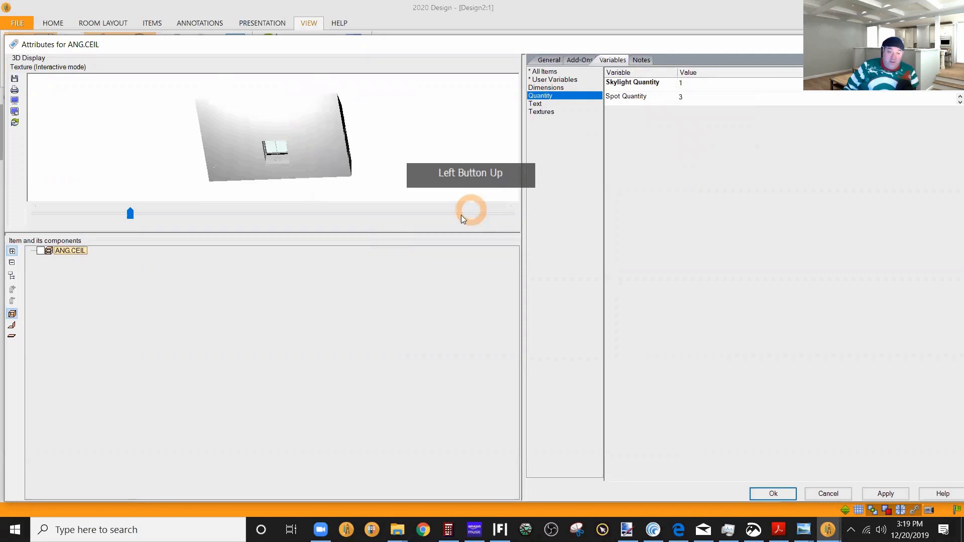
drag(312, 132, 217, 154)
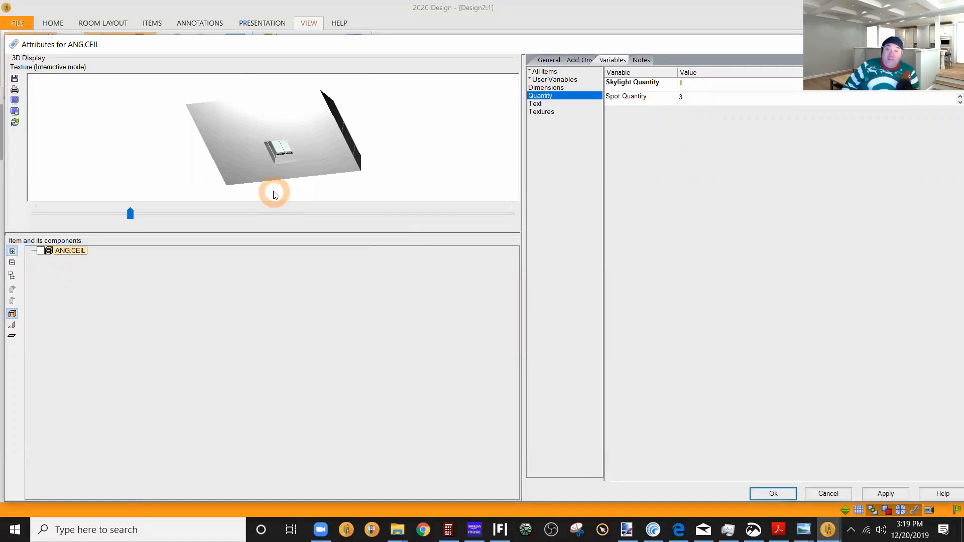
click(778, 494)
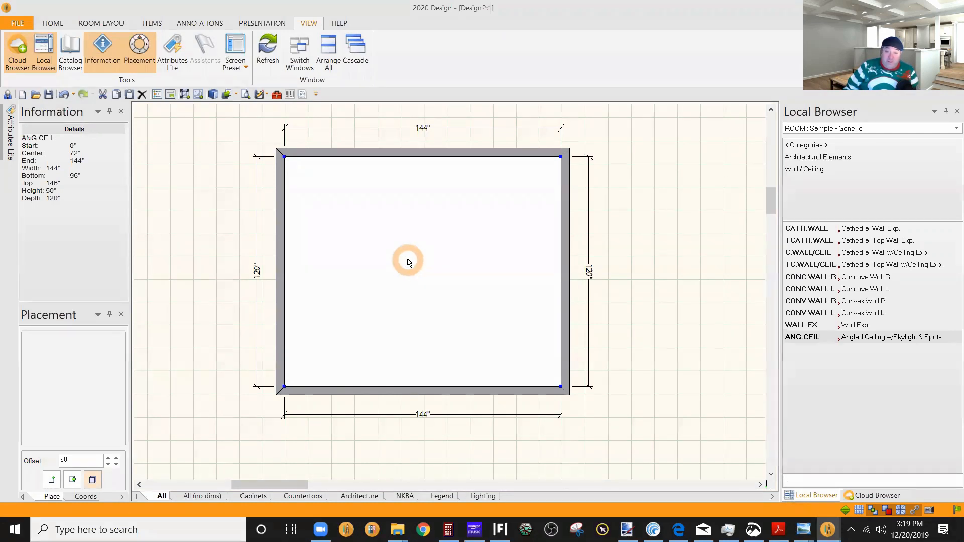
Set the angled ceiling's width to 96" and accept its attributes.
double_click(435, 222)
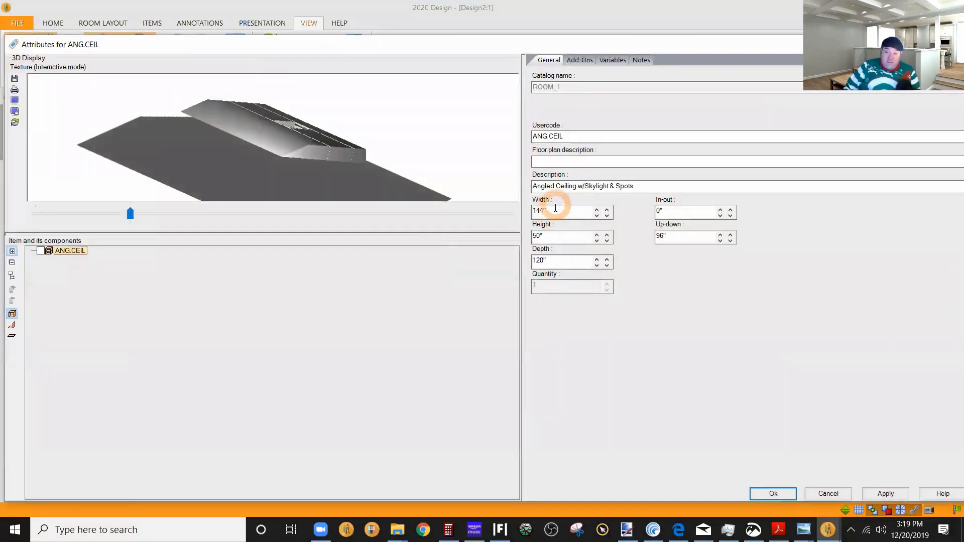
click(500, 211)
text(96)
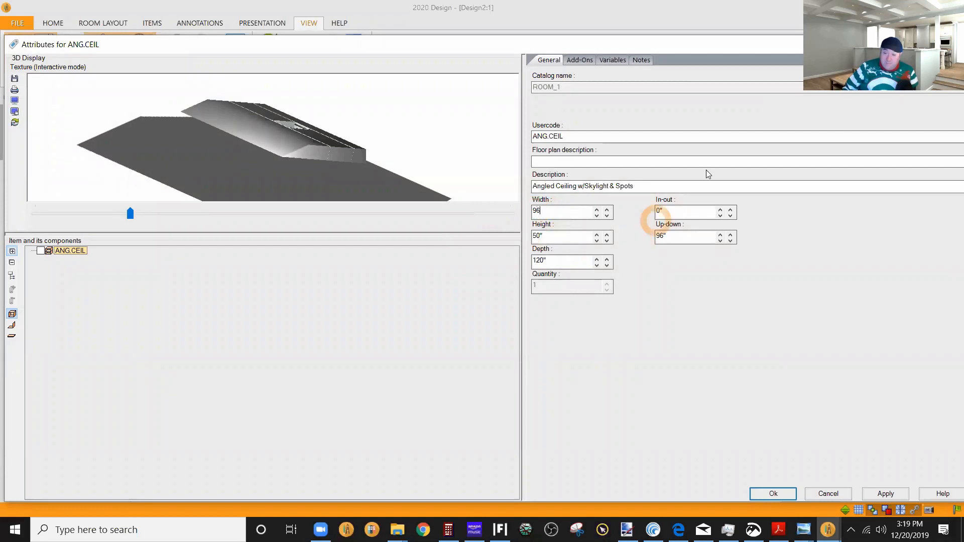
click(558, 240)
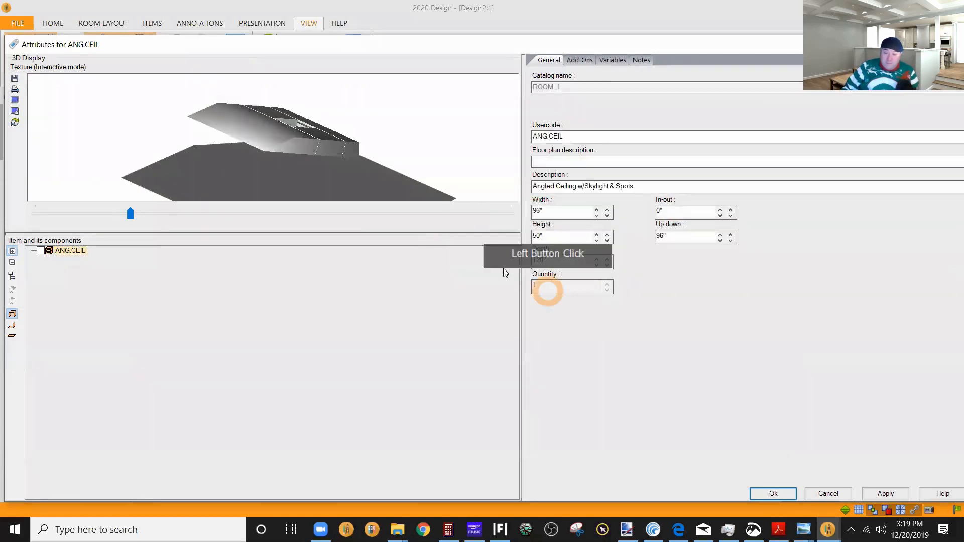
drag(335, 160, 644, 400)
click(776, 497)
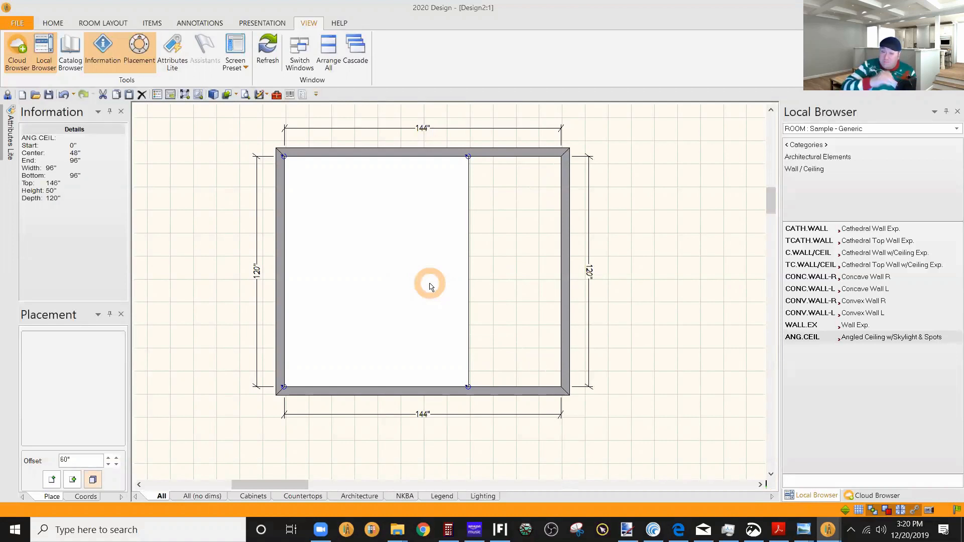
Copy the 96" wide angled ceiling and paste the duplicate in the empty space between the two rooms.
scroll(430, 248, down, 2)
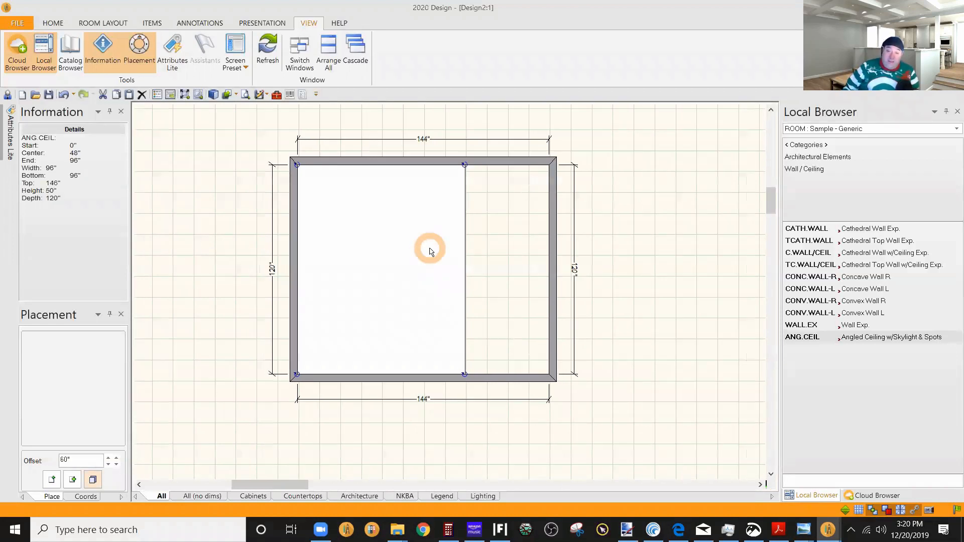
scroll(471, 235, up, 2)
middle_drag(471, 235, 395, 196)
right_click(327, 197)
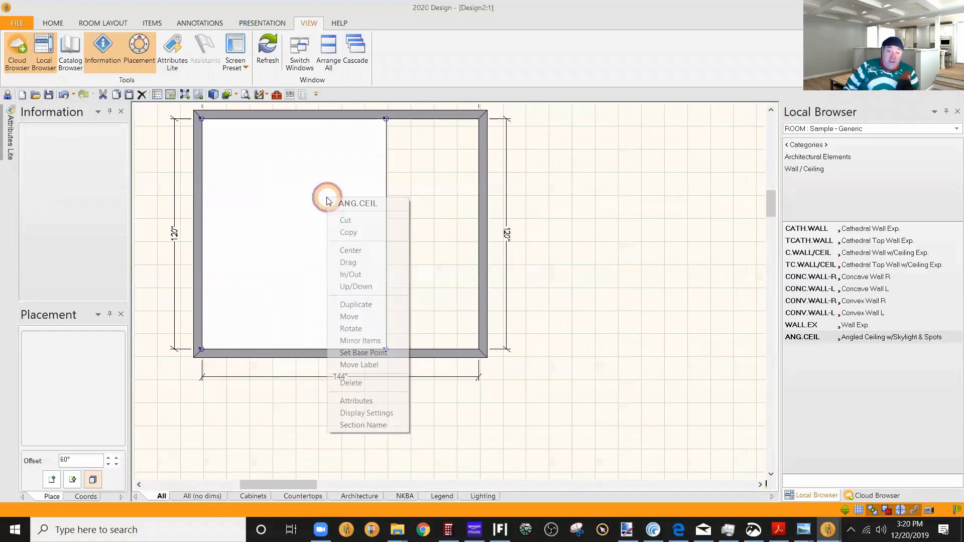
click(352, 233)
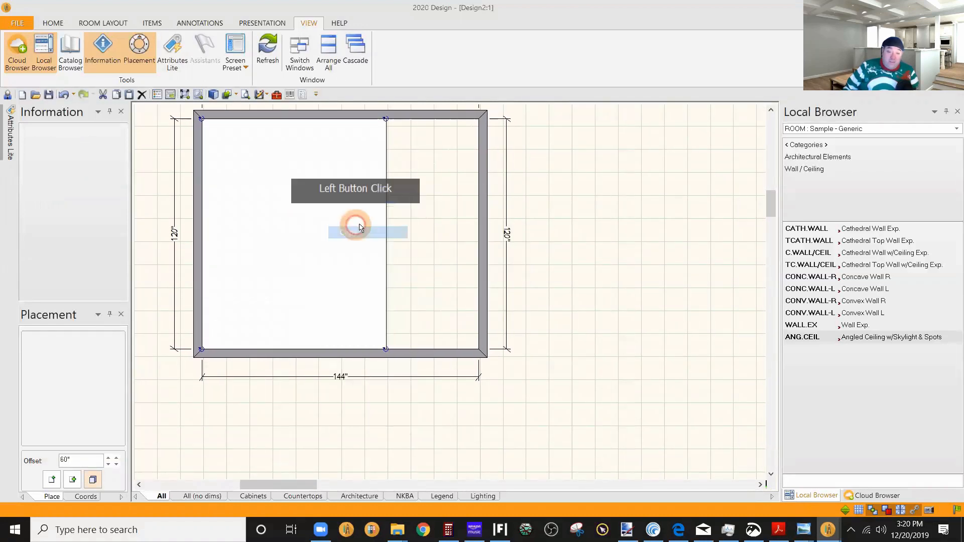
click(610, 236)
right_click(611, 236)
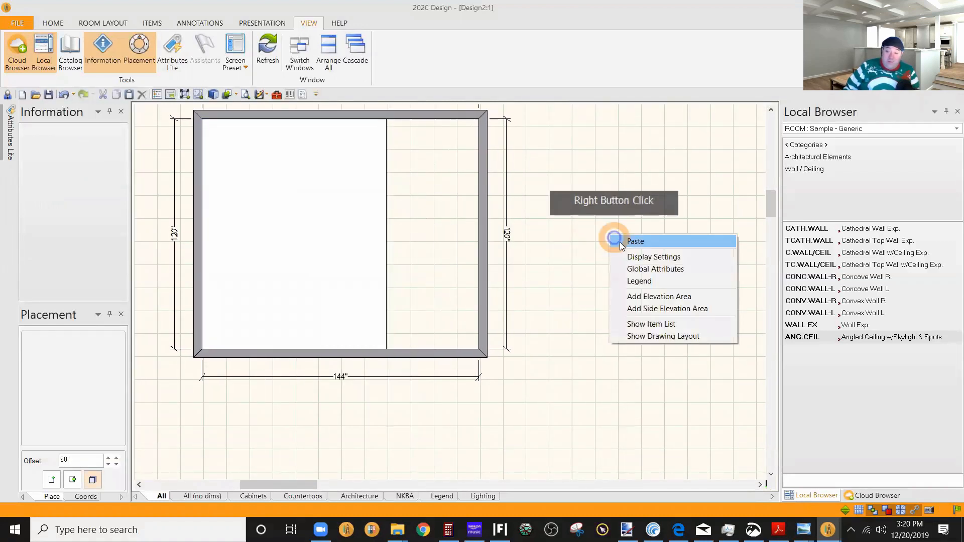
click(621, 242)
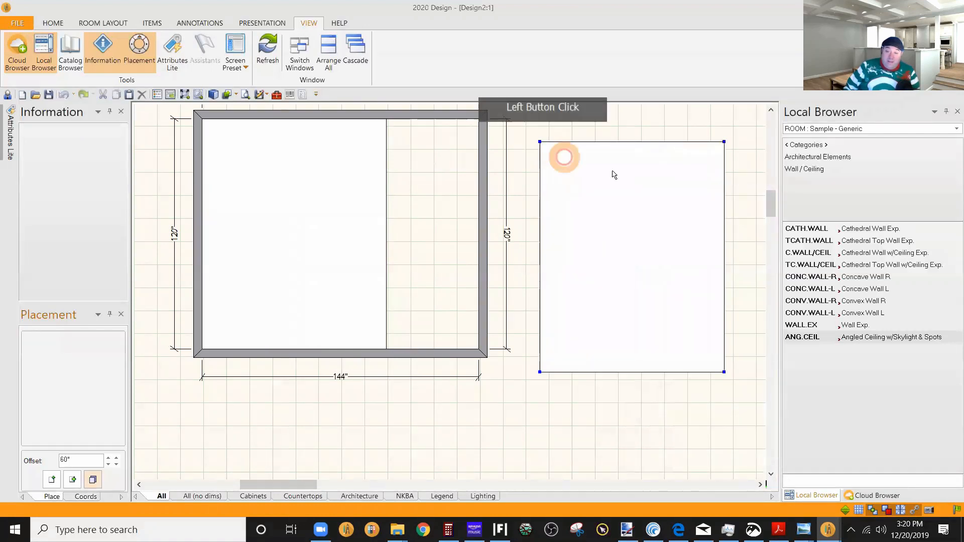
click(366, 233)
Set the Skylight Quantity of the pasted ceiling copy to 0 in its attributes.
scroll(394, 280, down, 1)
click(508, 228)
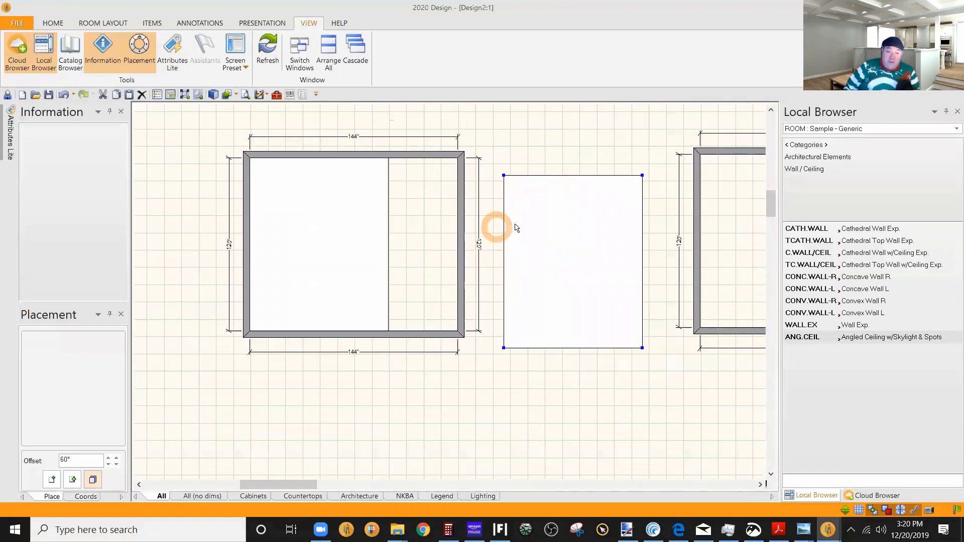
right_click(552, 208)
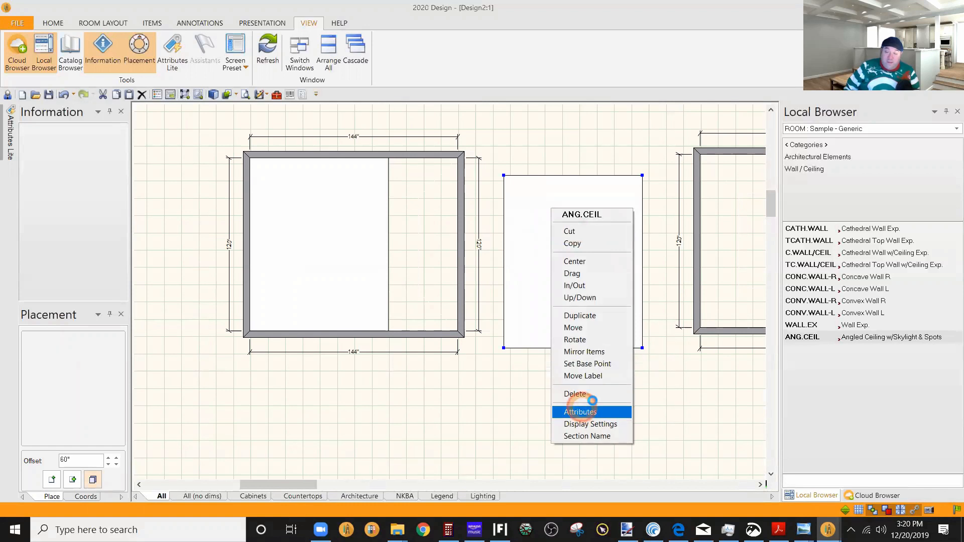
click(690, 359)
click(582, 147)
click(555, 175)
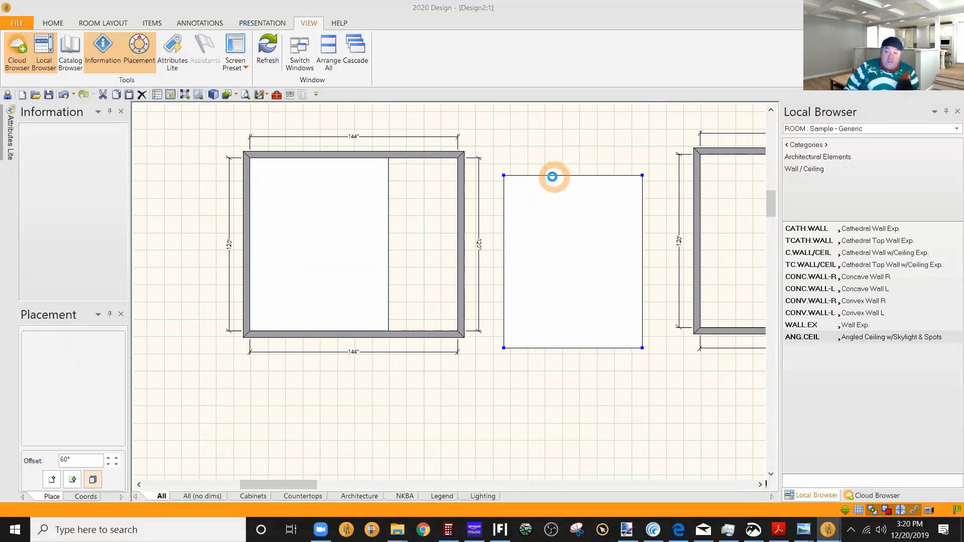
double_click(553, 176)
click(597, 59)
click(554, 96)
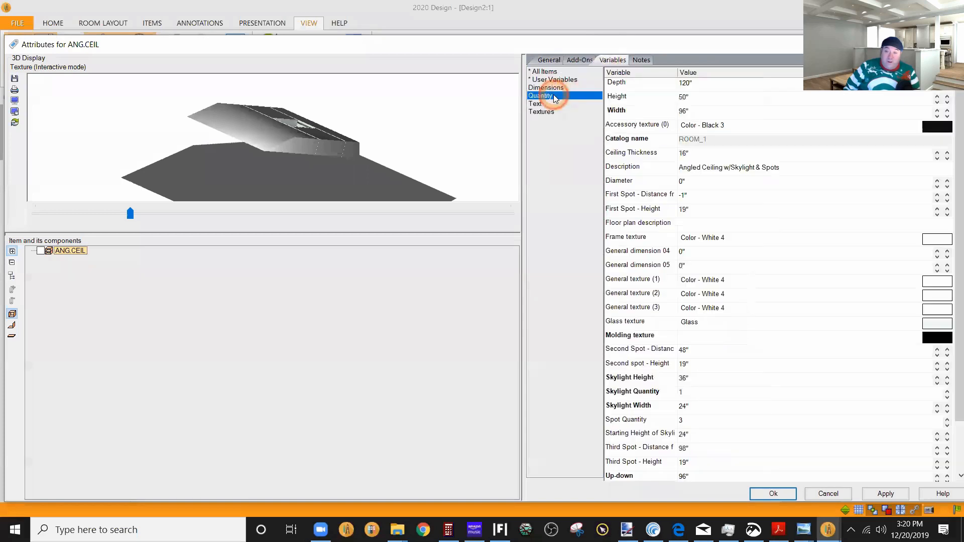
drag(697, 86, 635, 80)
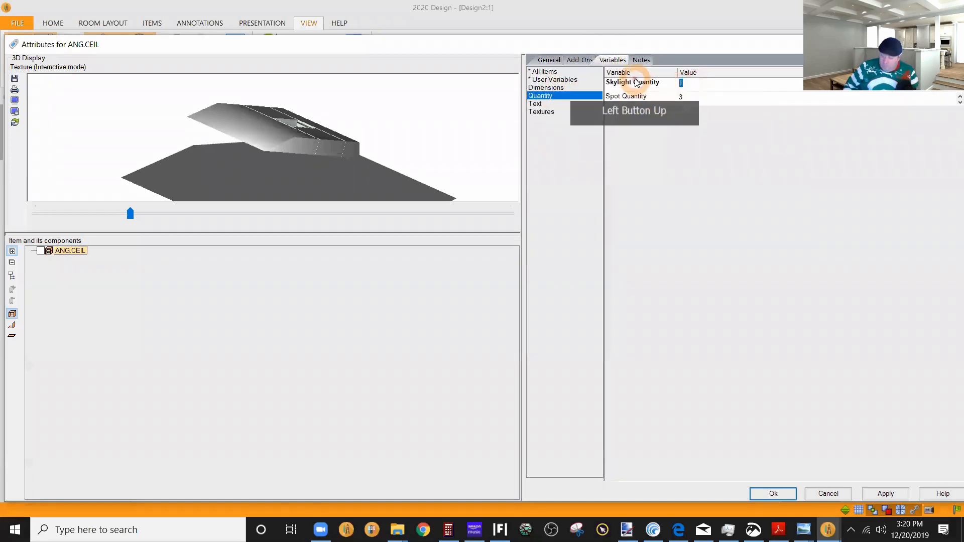
click(691, 182)
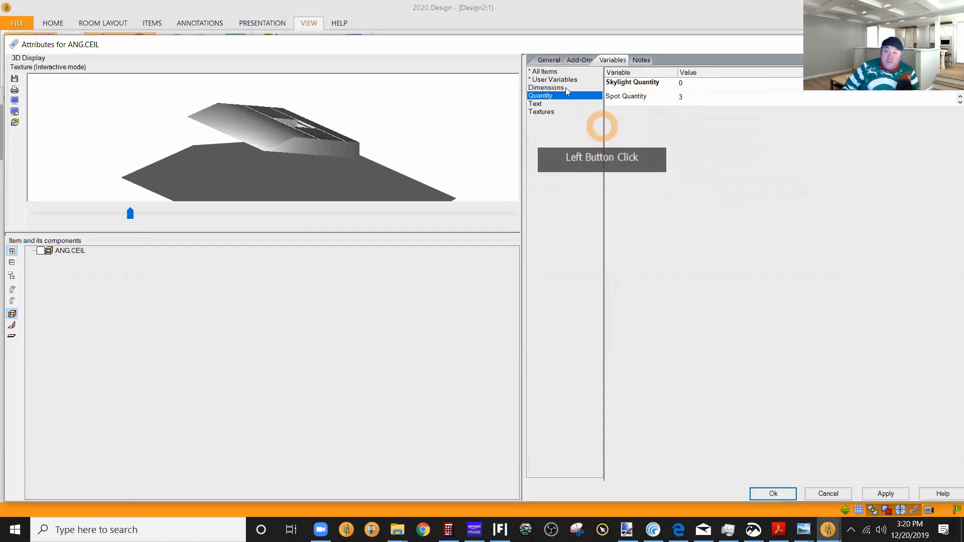
Set the ceiling copy's width to 48", check it in the 3D preview and accept its attributes.
click(550, 60)
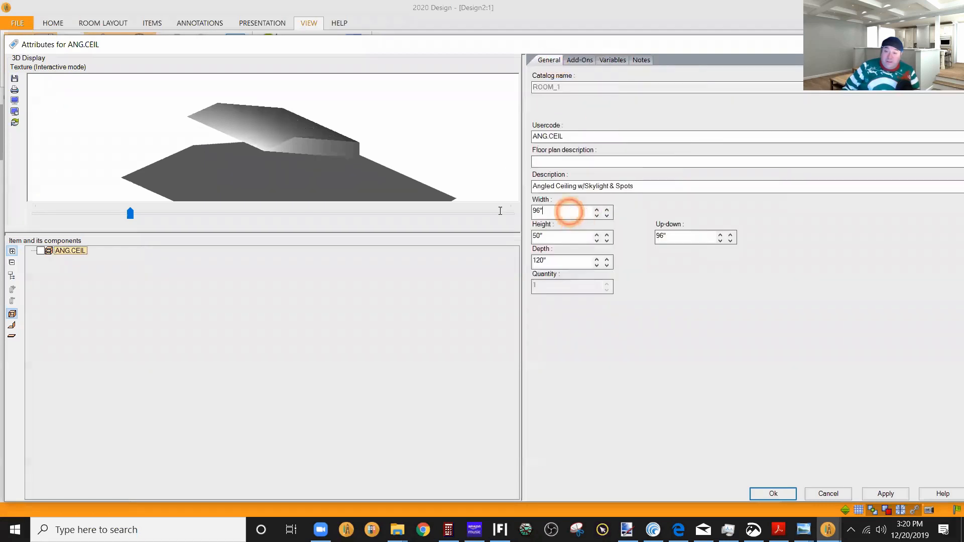
text(48)
click(567, 240)
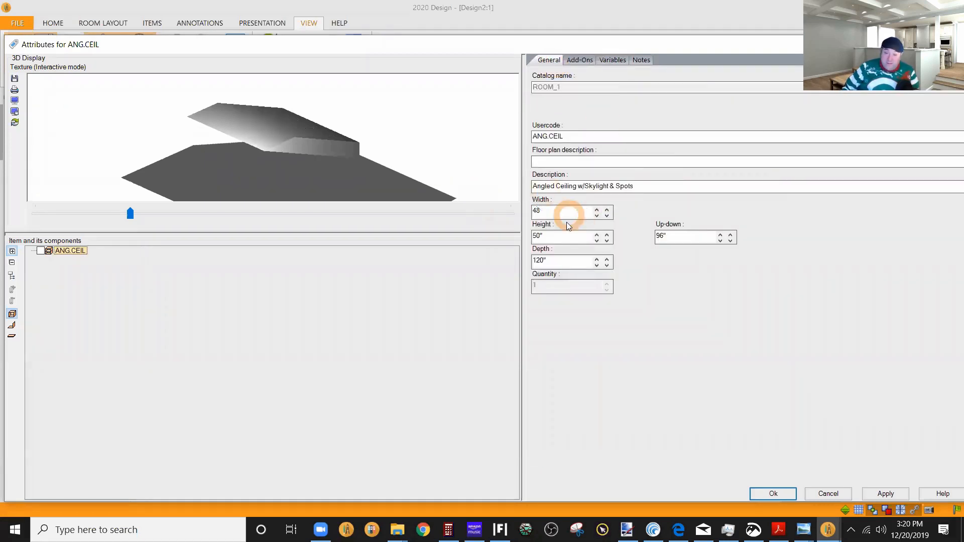
mouse_move(335, 150)
mouse_down()
mouse_move(357, 143)
mouse_move(353, 151)
mouse_up()
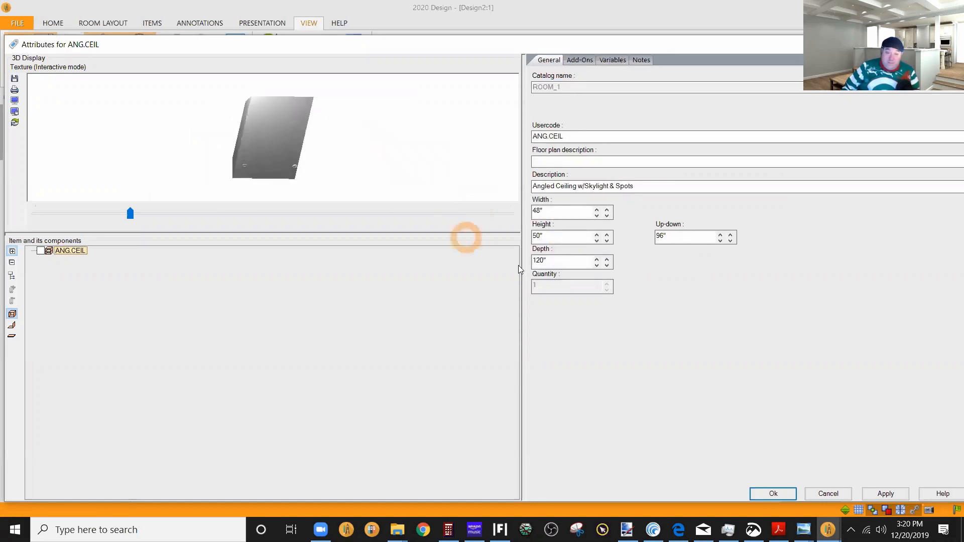
click(773, 494)
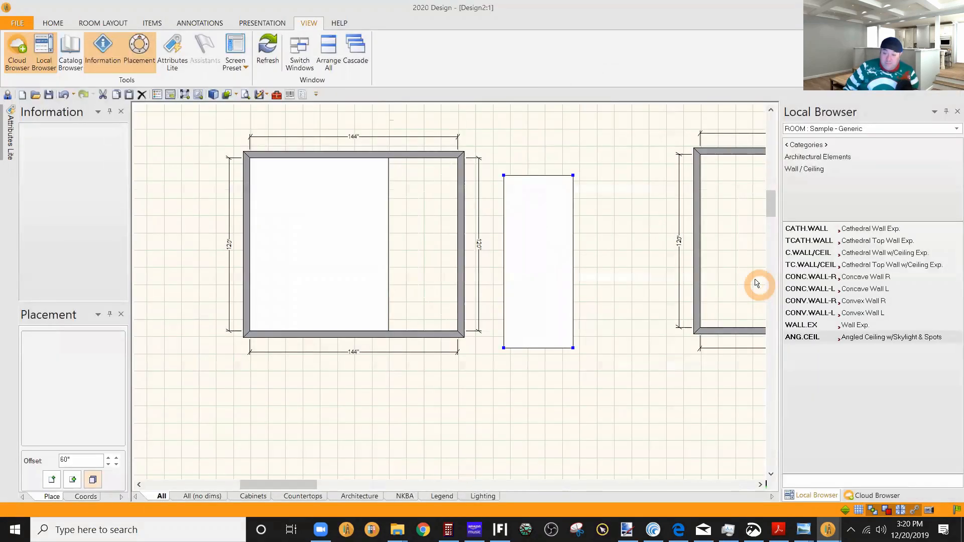
Move the ceiling copy into the room's uncovered strip, flush against the 96" wide ceiling and the back wall.
right_click(526, 210)
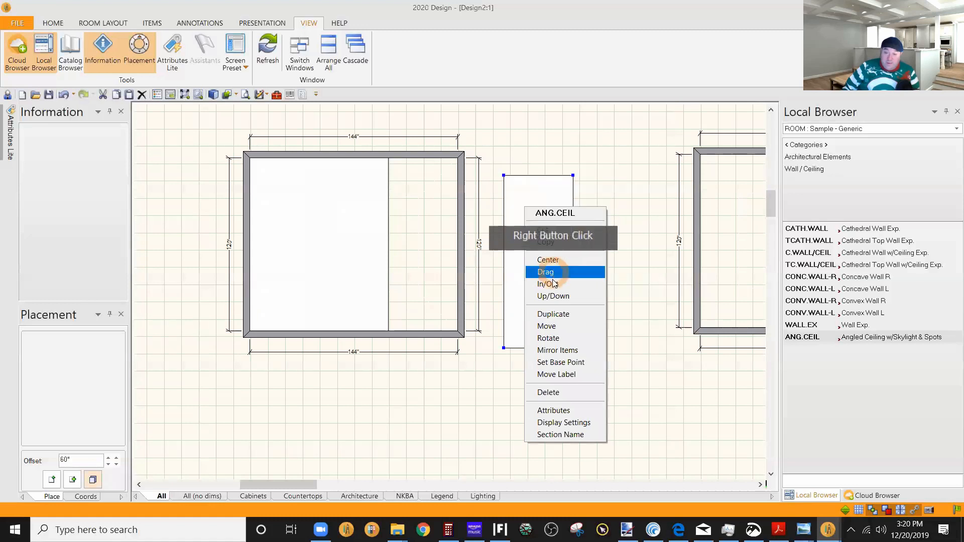
click(553, 327)
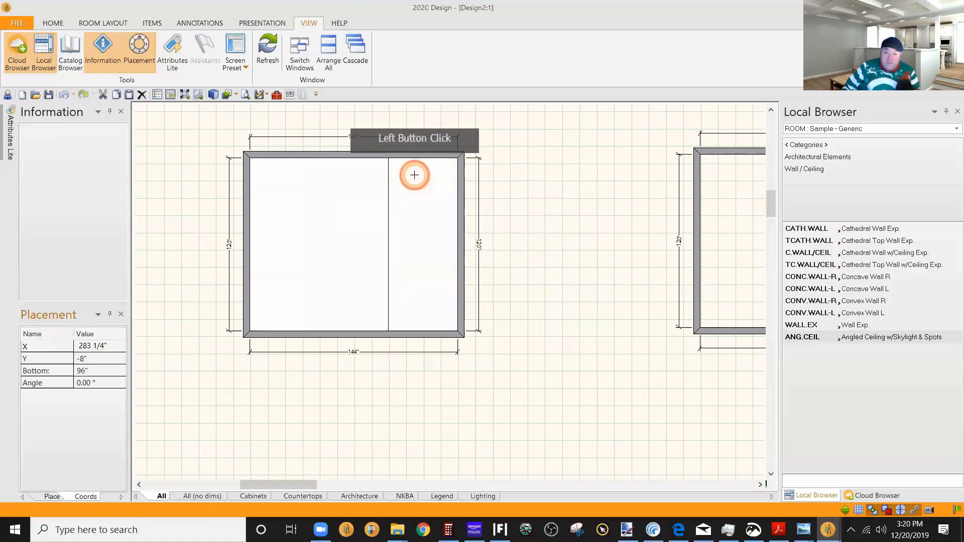
click(386, 161)
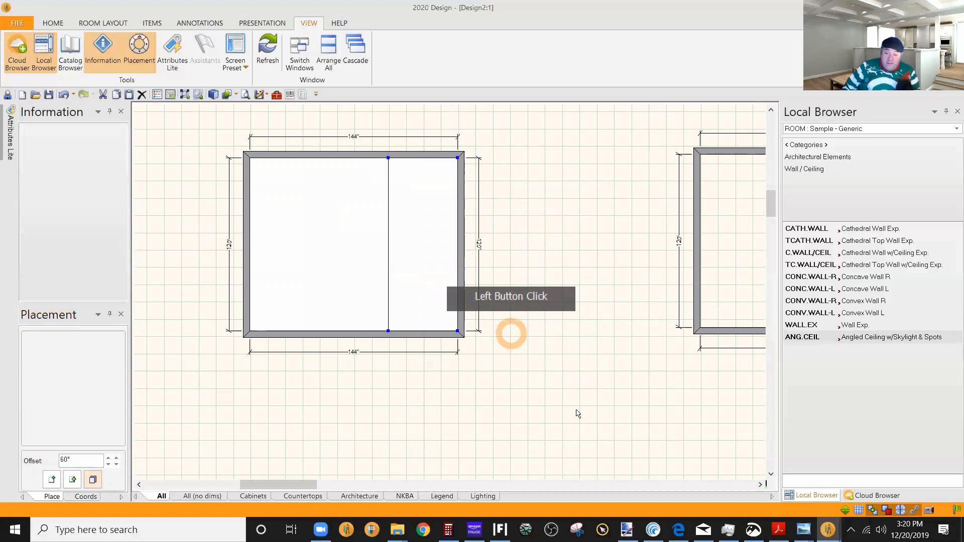
Examine the two joined ceiling sections, their skylight and spotlights in the rendering window, and return to the floor plan.
mouse_move(829, 530)
click(881, 484)
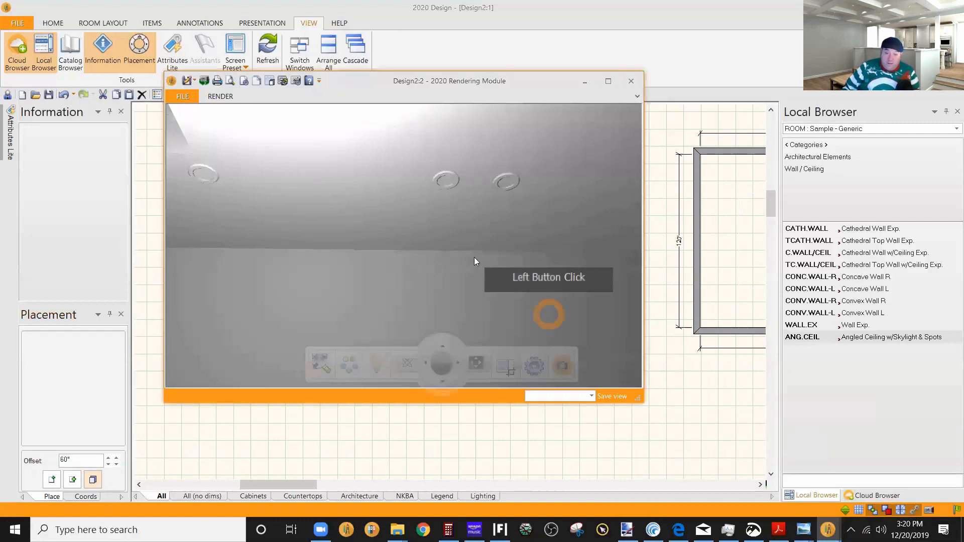
drag(424, 238, 505, 207)
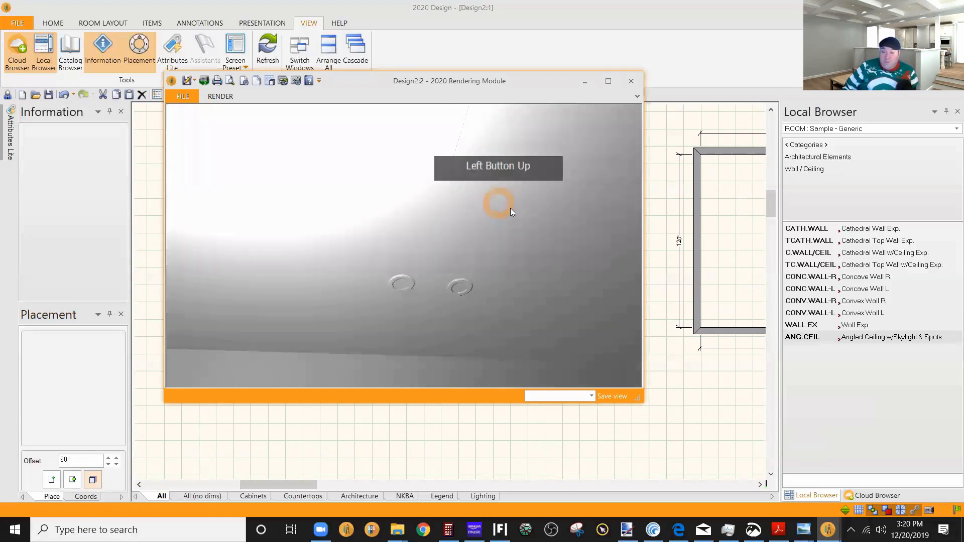
drag(569, 286, 326, 231)
drag(529, 285, 547, 265)
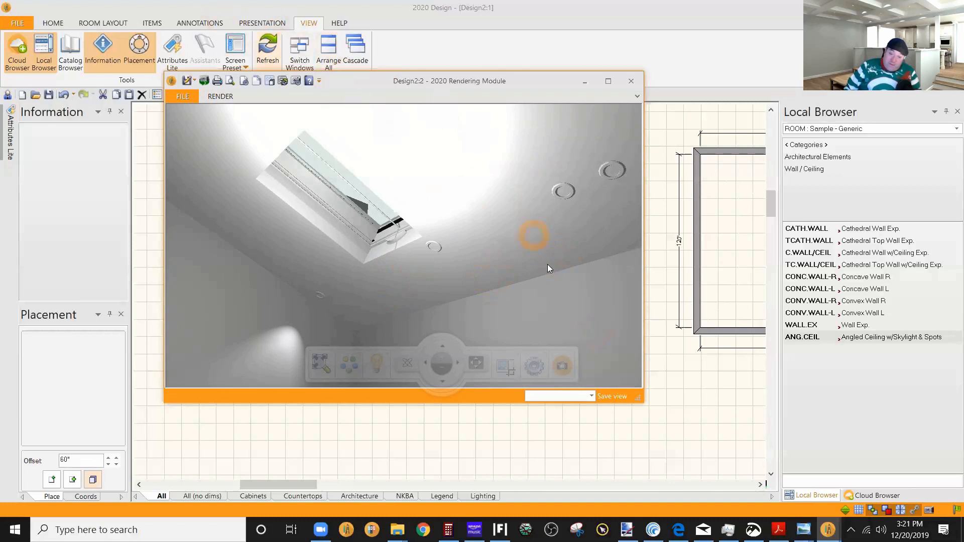
click(586, 82)
click(717, 259)
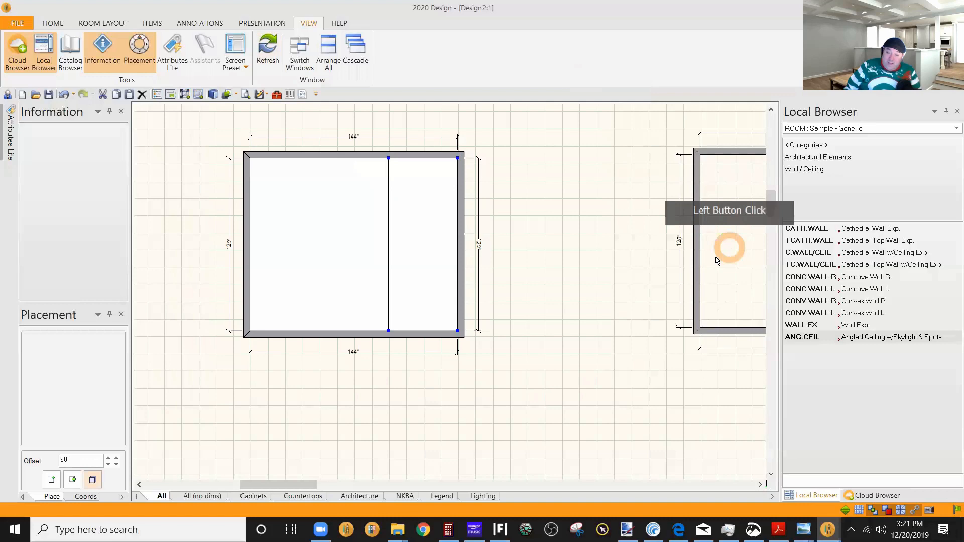